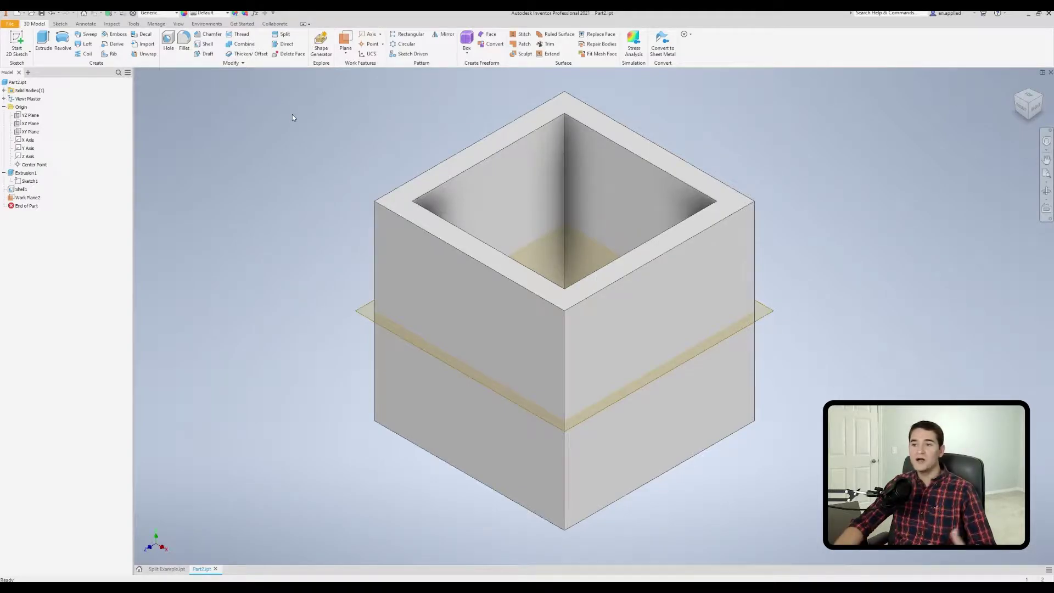
Start the Split command and look through the extra options and help entry of its properties.
left_click(290, 36)
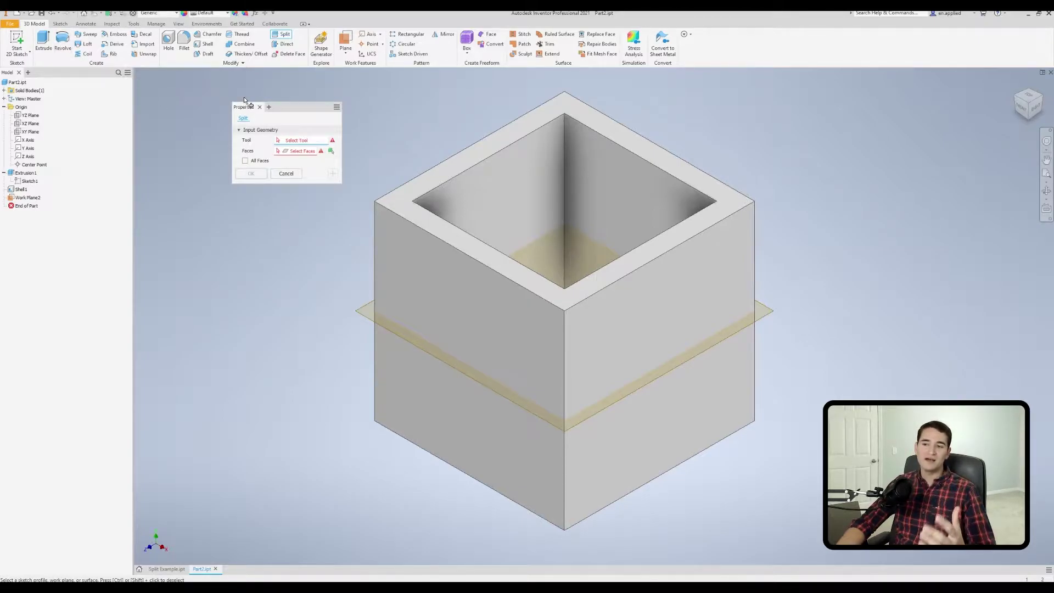
left_click(259, 108)
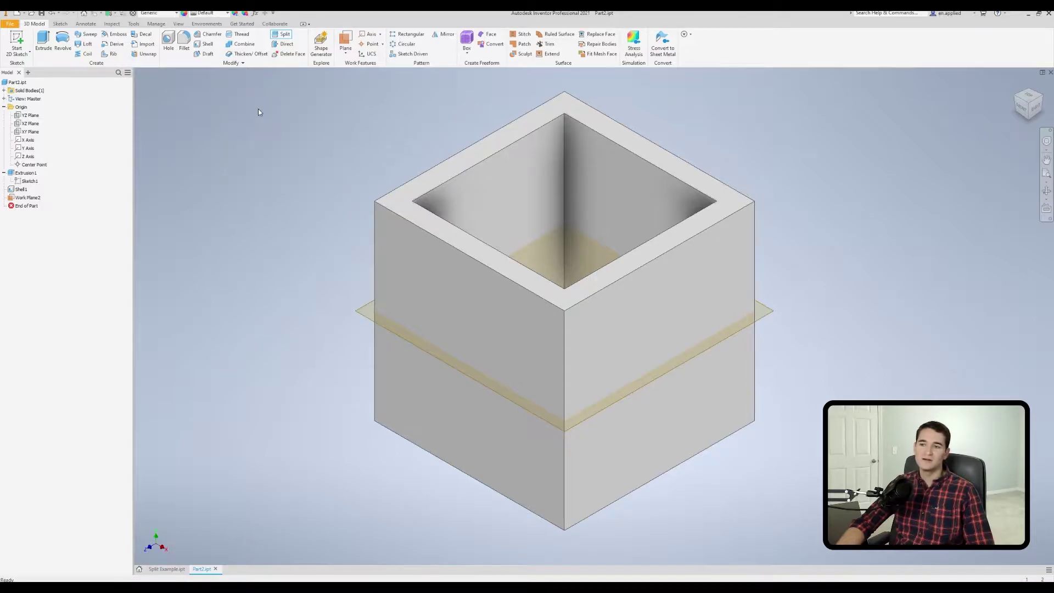
left_click(283, 35)
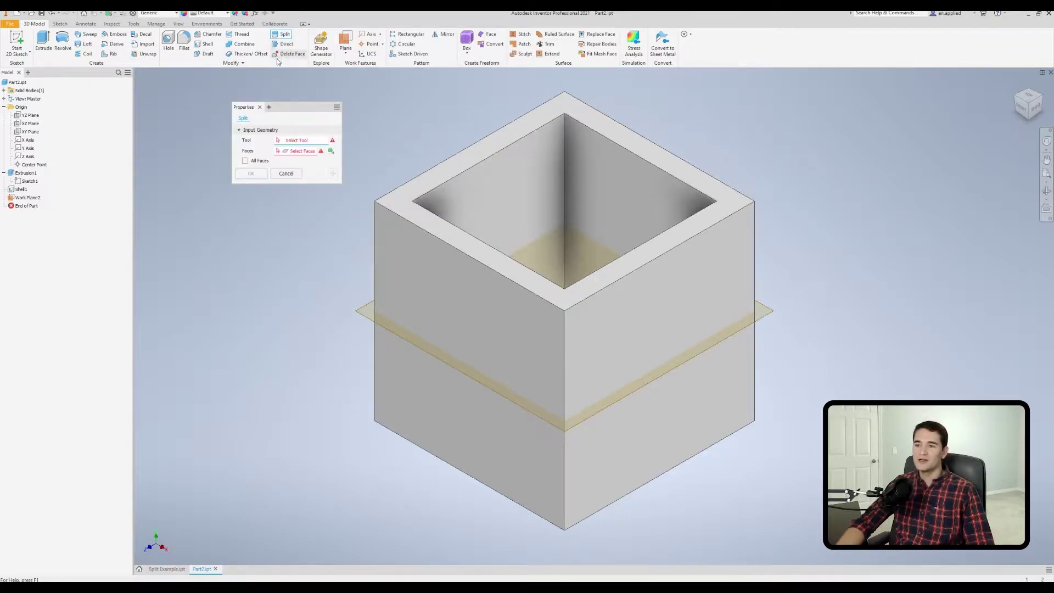
left_click(269, 107)
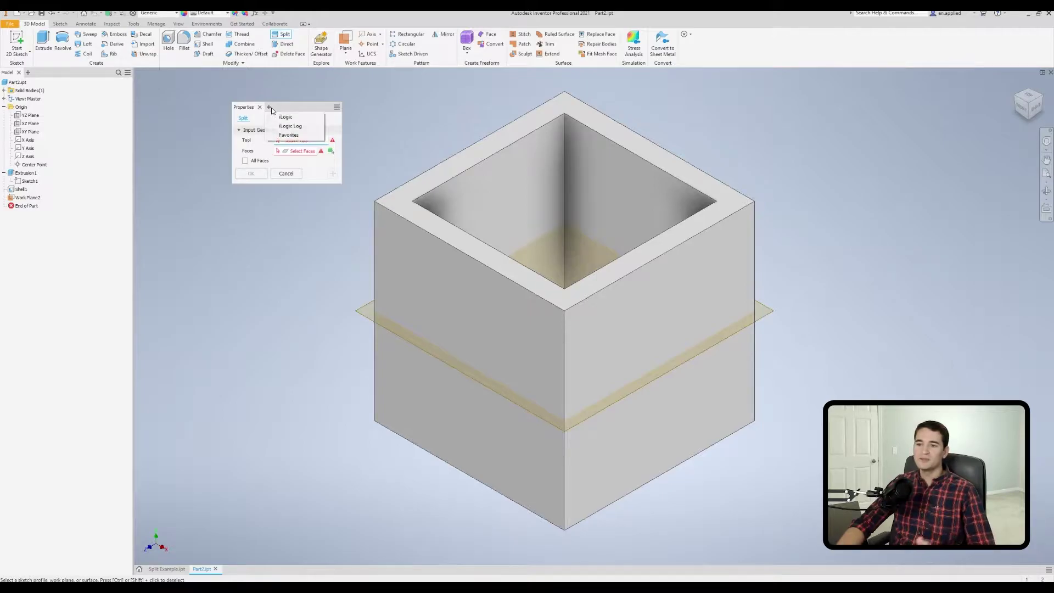
left_click(301, 104)
left_click(337, 108)
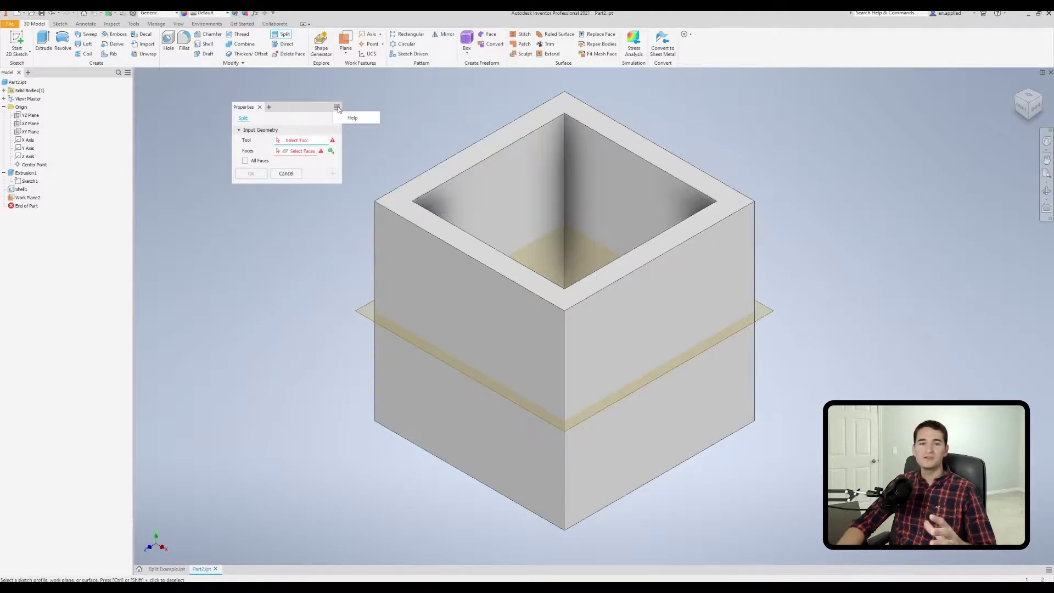
left_click(293, 108)
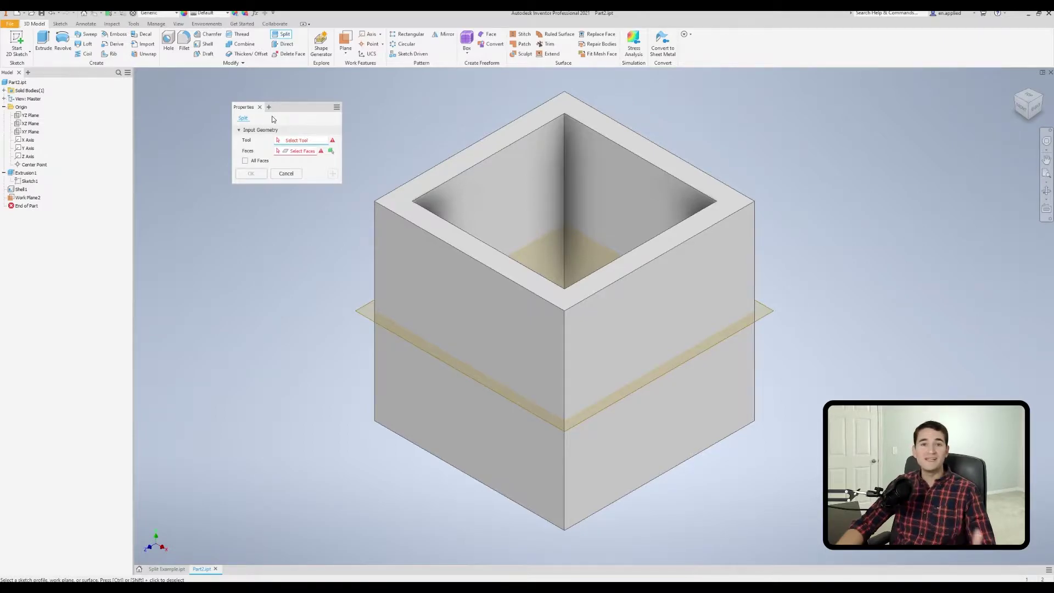
Name the split feature "Custom Name" and split the box's front-left outer face along the horizontal work plane.
double_click(245, 119)
type("Custom Name")
key("Return")
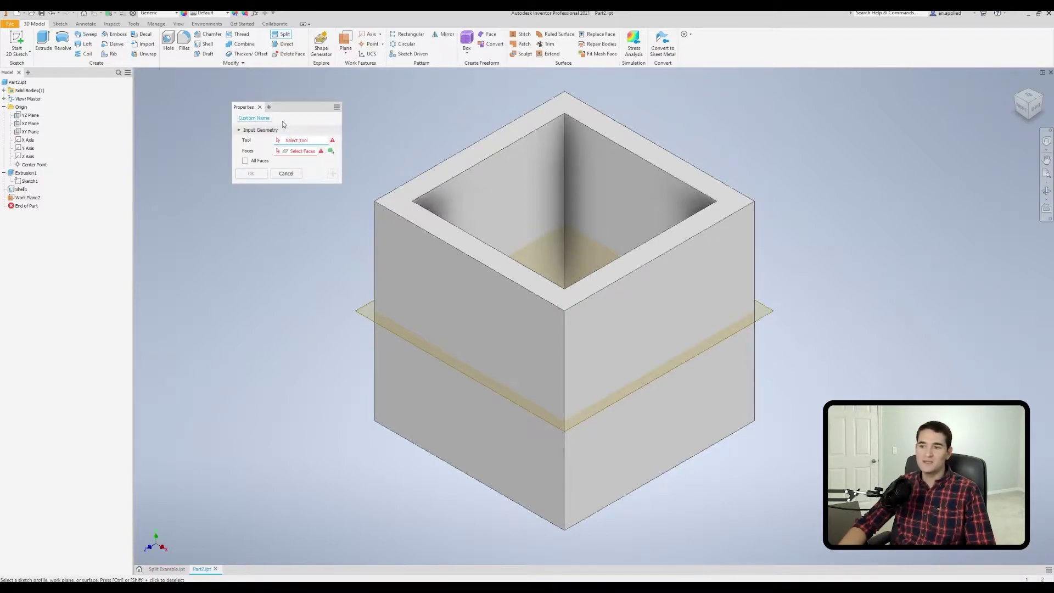
left_click(357, 309)
left_click(381, 225)
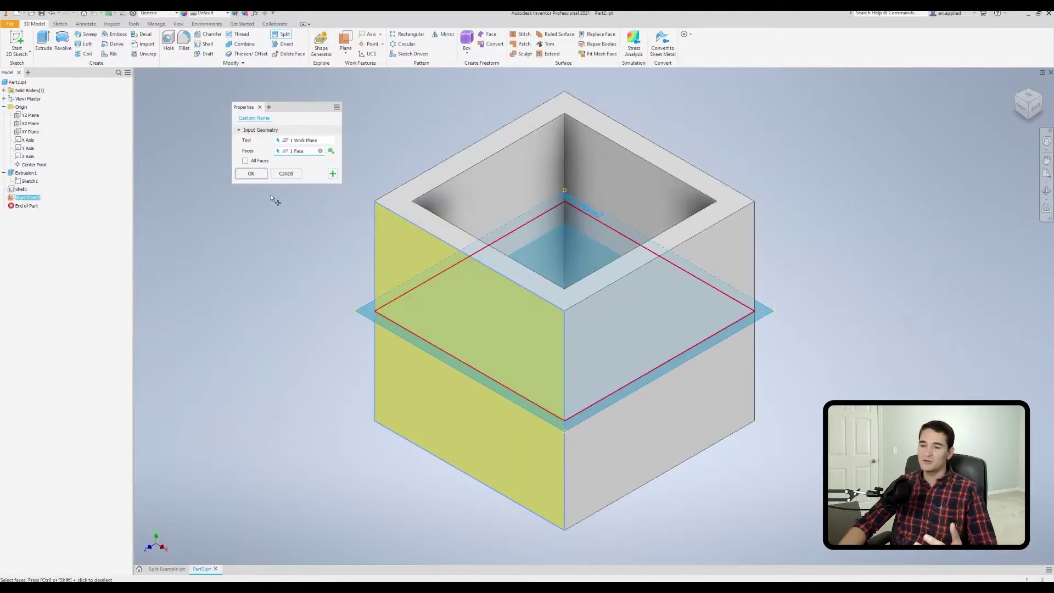
left_click(250, 174)
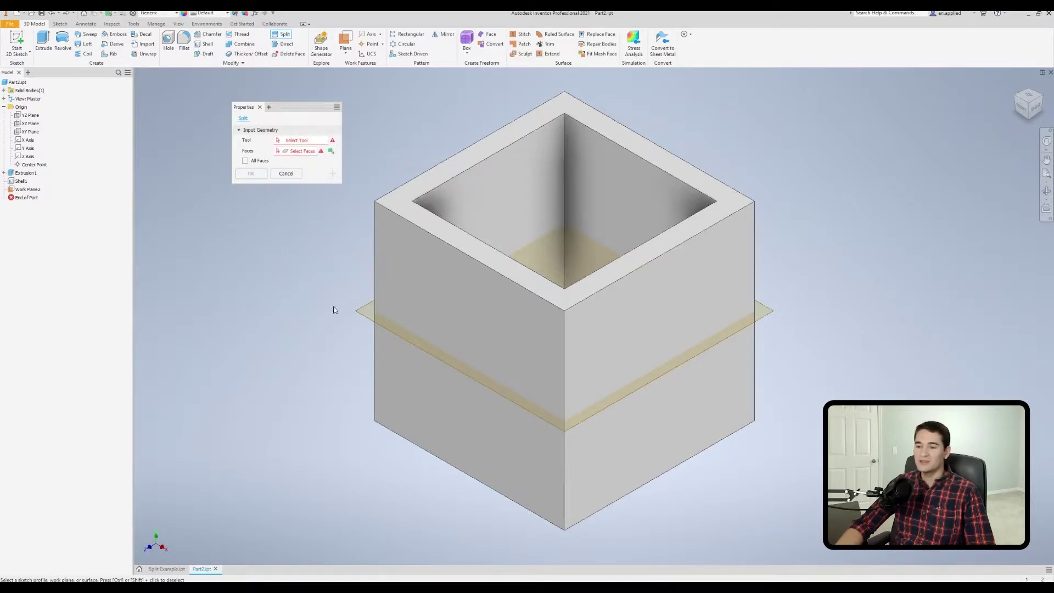
Choose the horizontal work plane as split tool, clear and reselect it, and split only the box's front-left outer face.
left_click(302, 150)
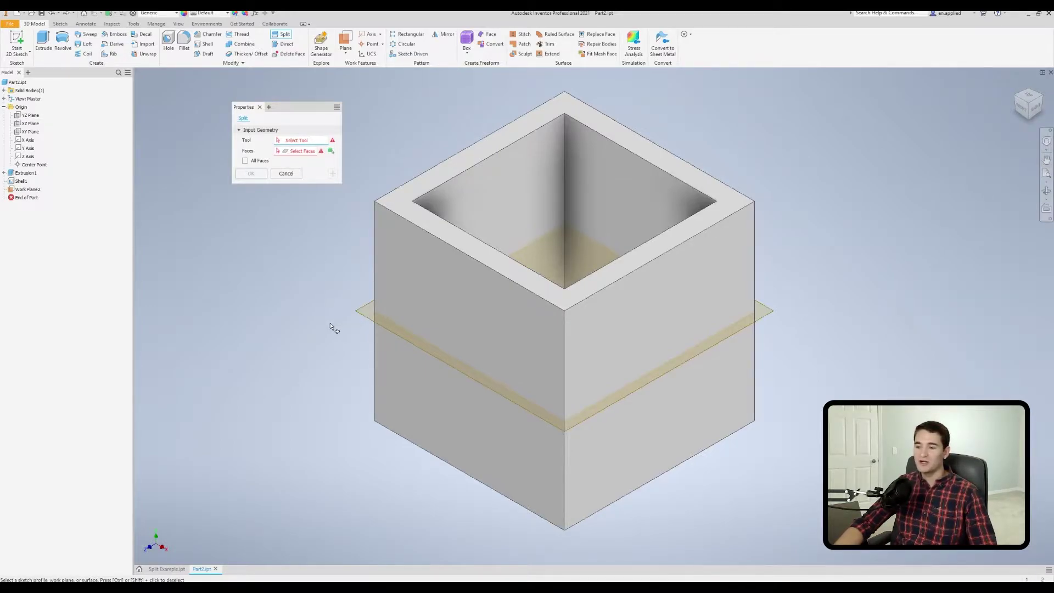
left_click(366, 321)
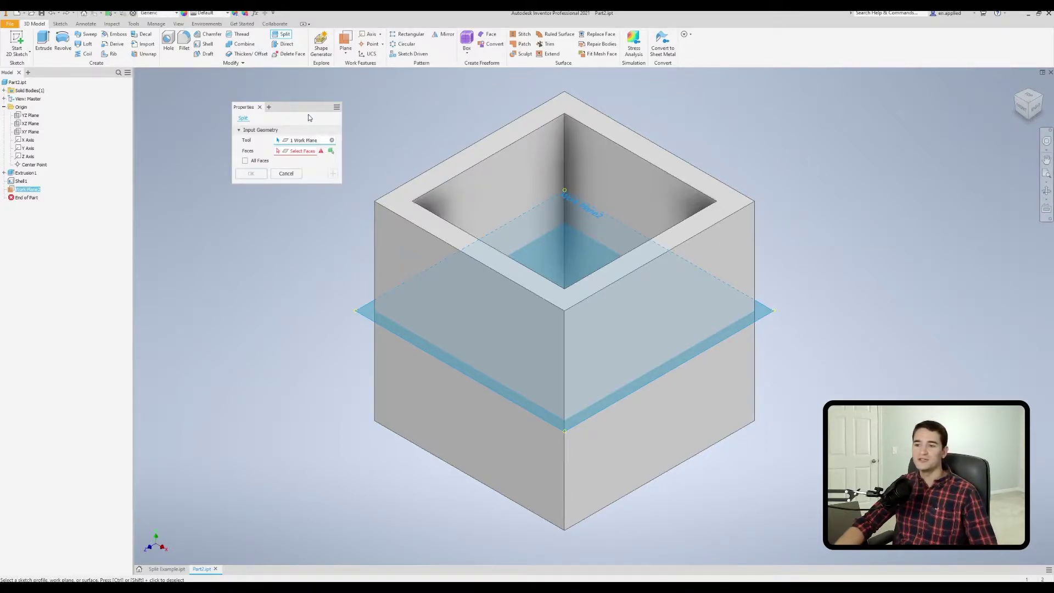
left_click(332, 139)
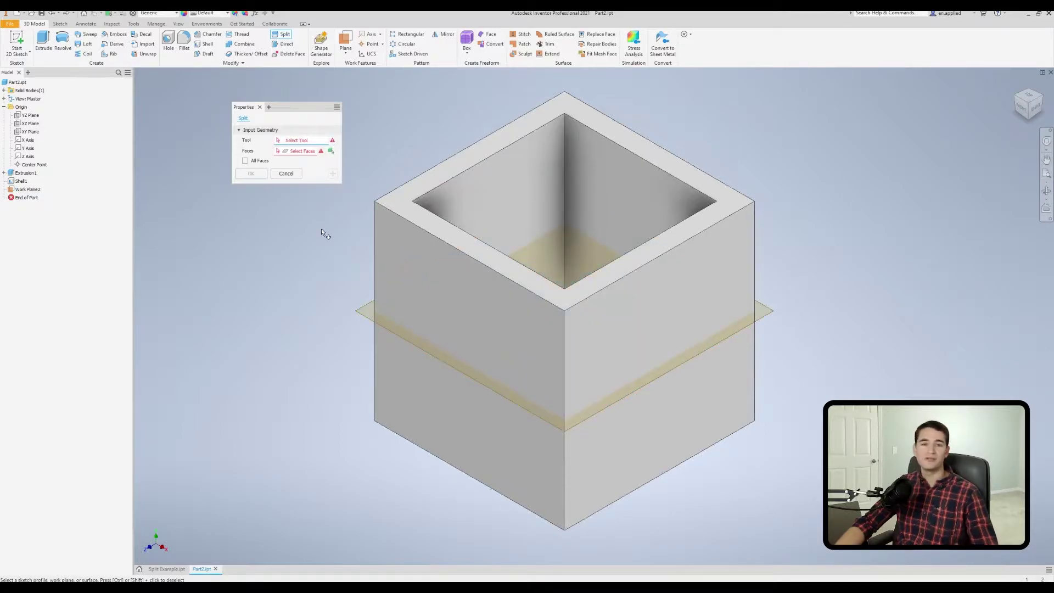
left_click(365, 310)
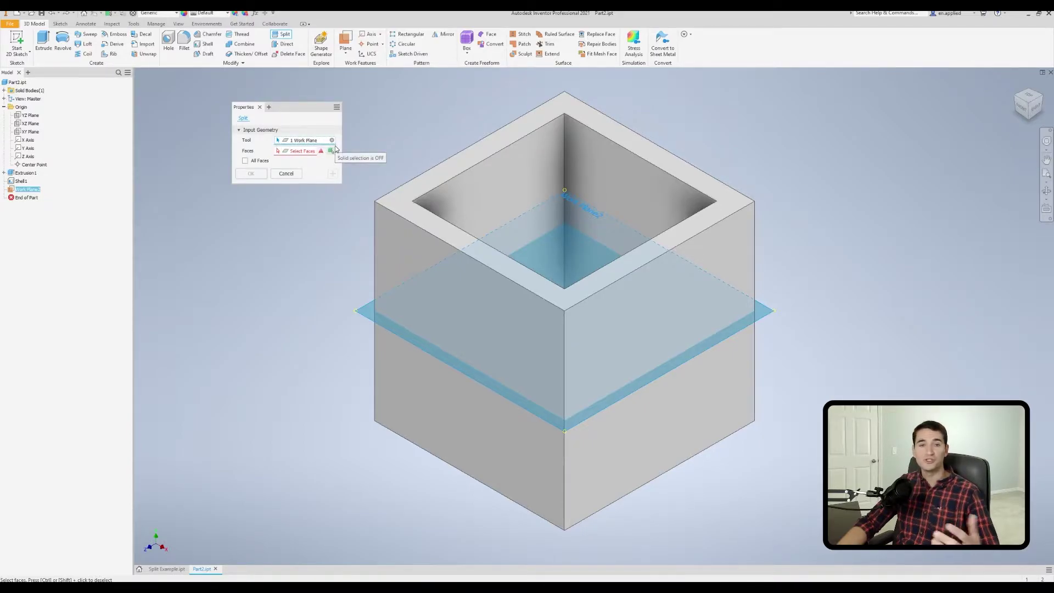
left_click(365, 320, "ctrl")
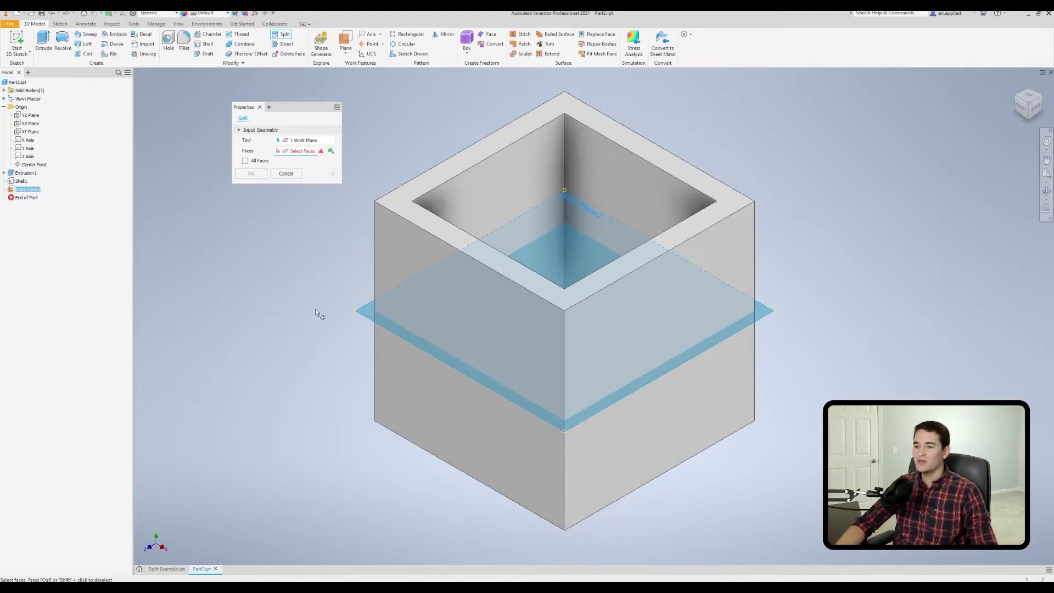
left_click(416, 273)
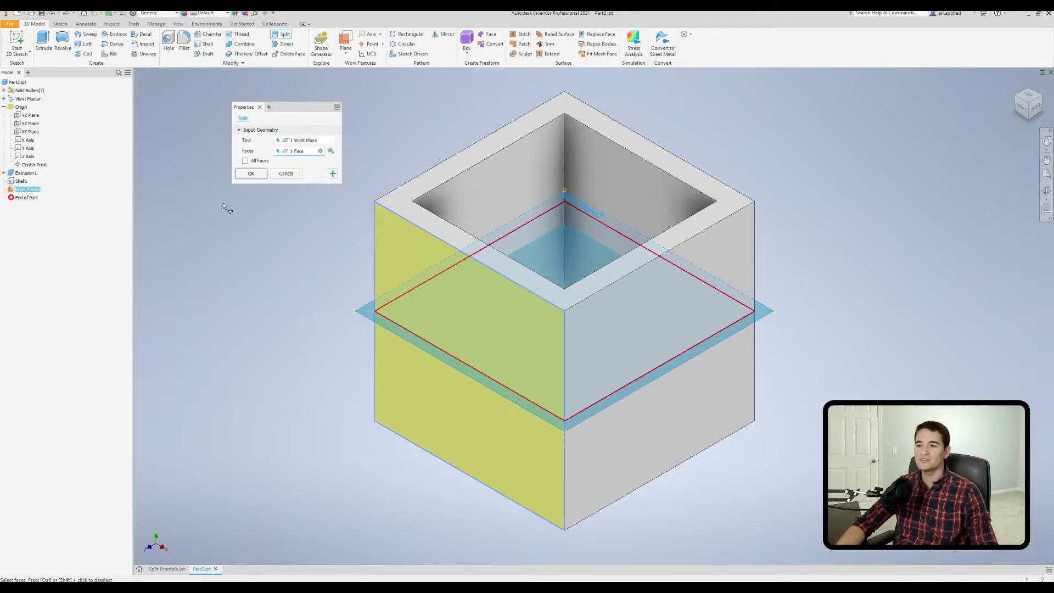
left_click(251, 173)
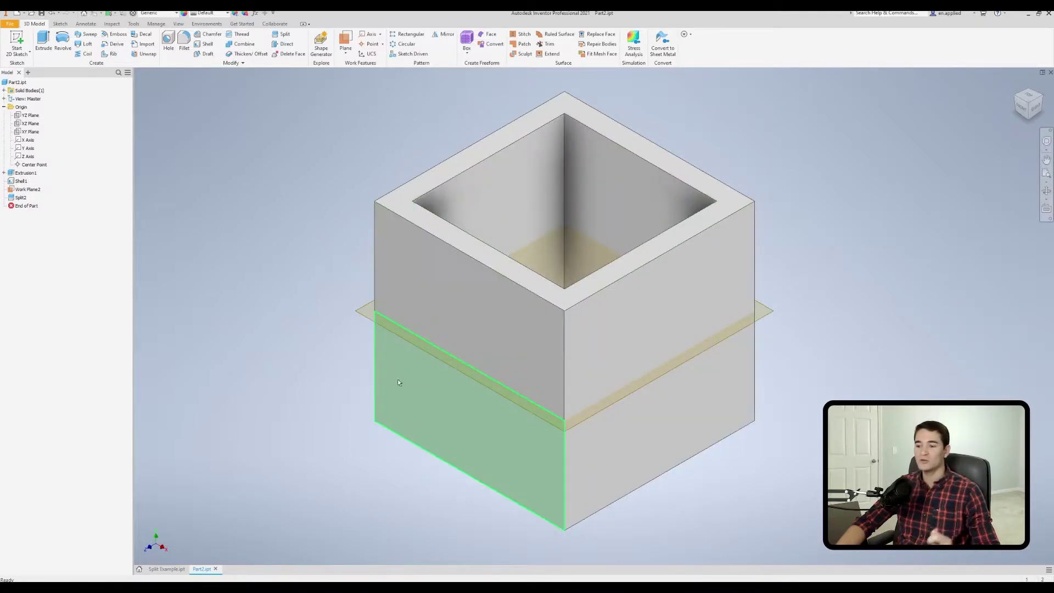
Try splitting the front-left outer face together with a second box face along the work plane, then undo the split.
double_click(395, 393)
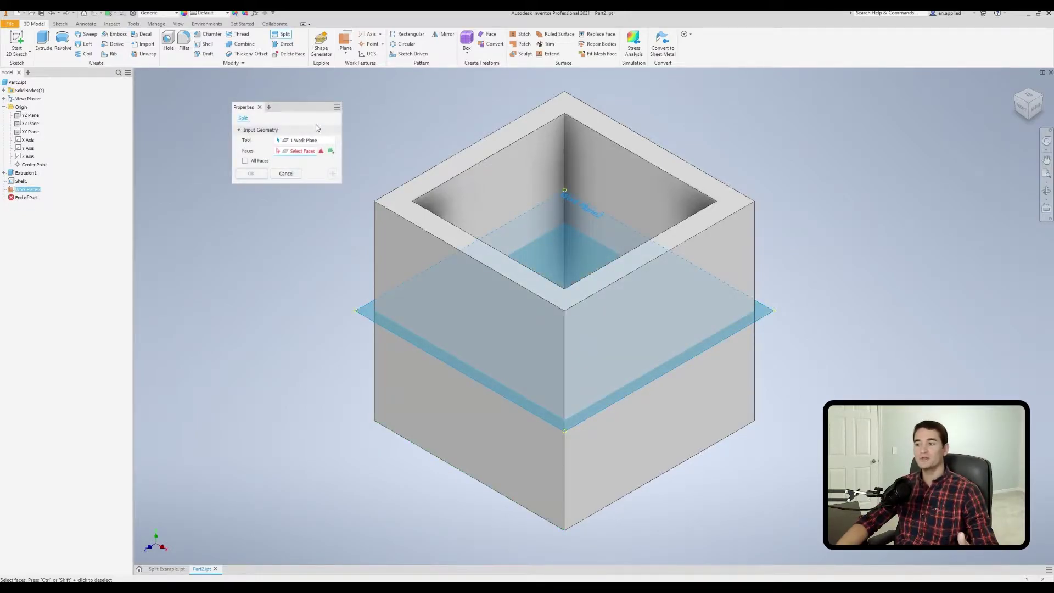
left_click(398, 263)
left_click(599, 180)
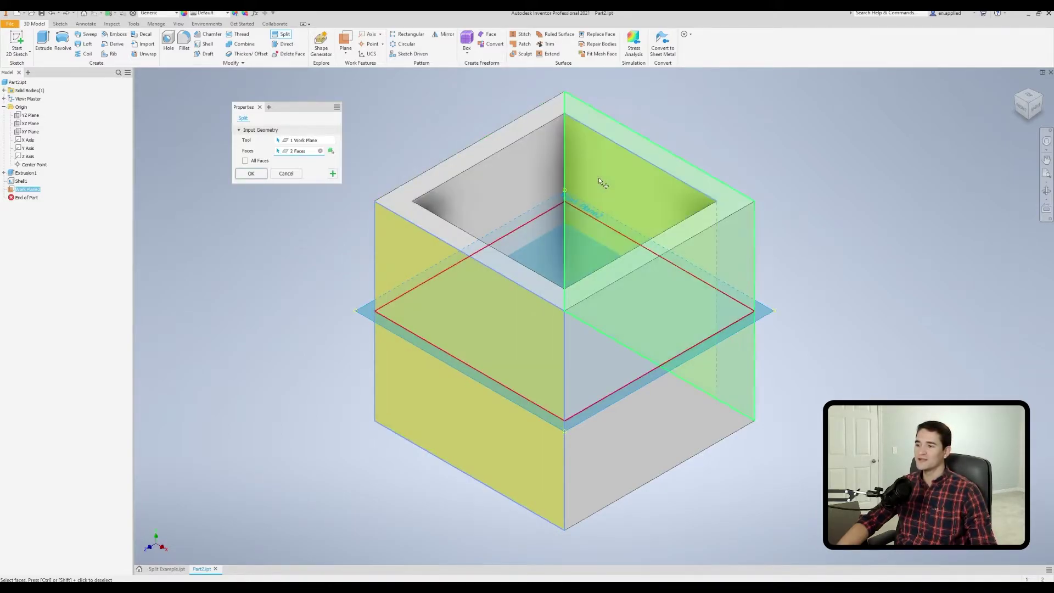
left_click(251, 173)
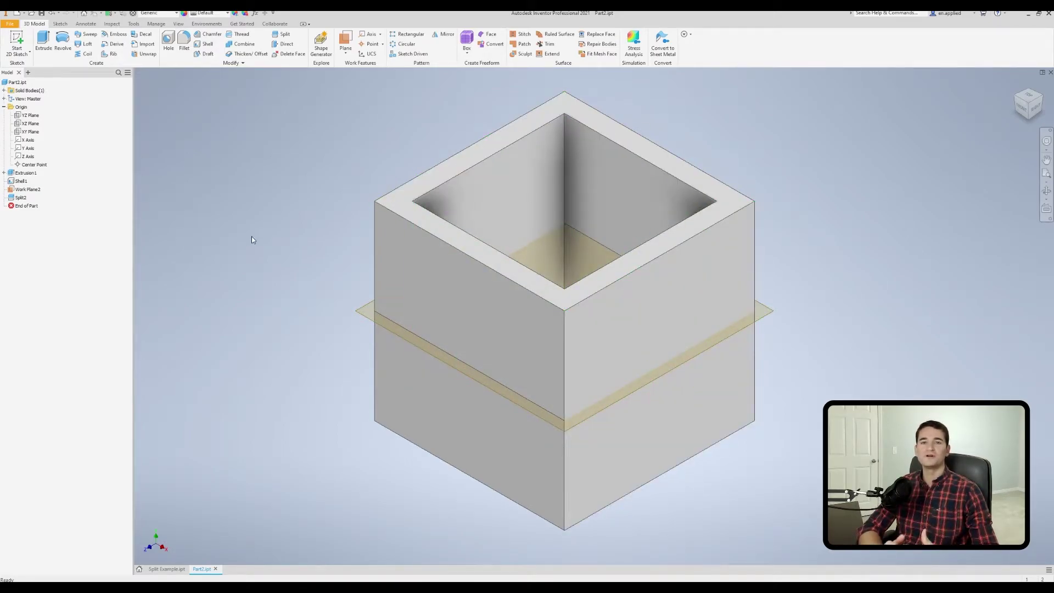
key("ctrl+z")
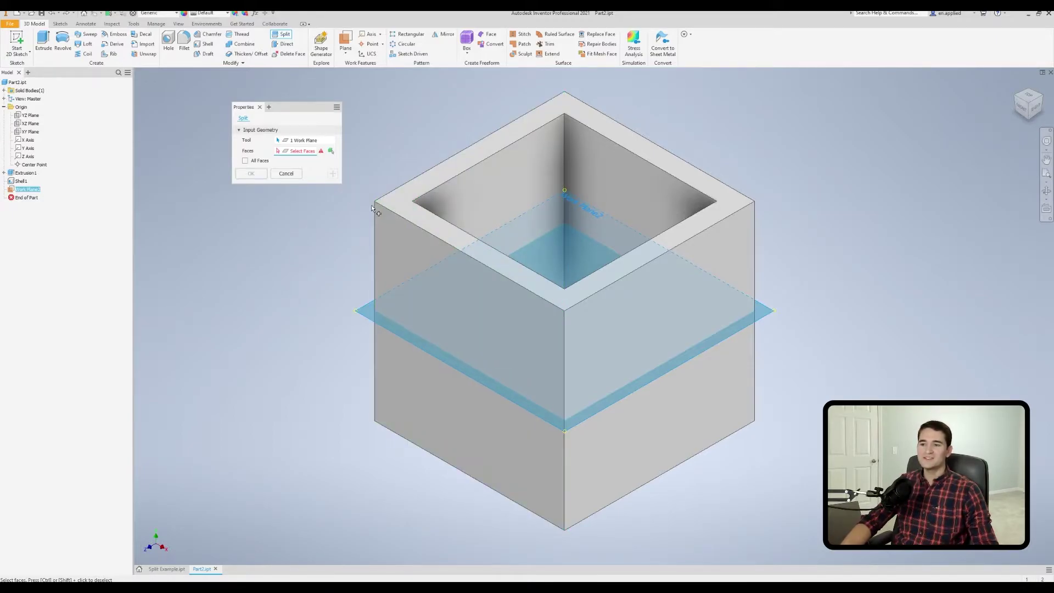
Try splitting all faces of the box along the work plane with the All Faces option, then undo it.
left_click(246, 161)
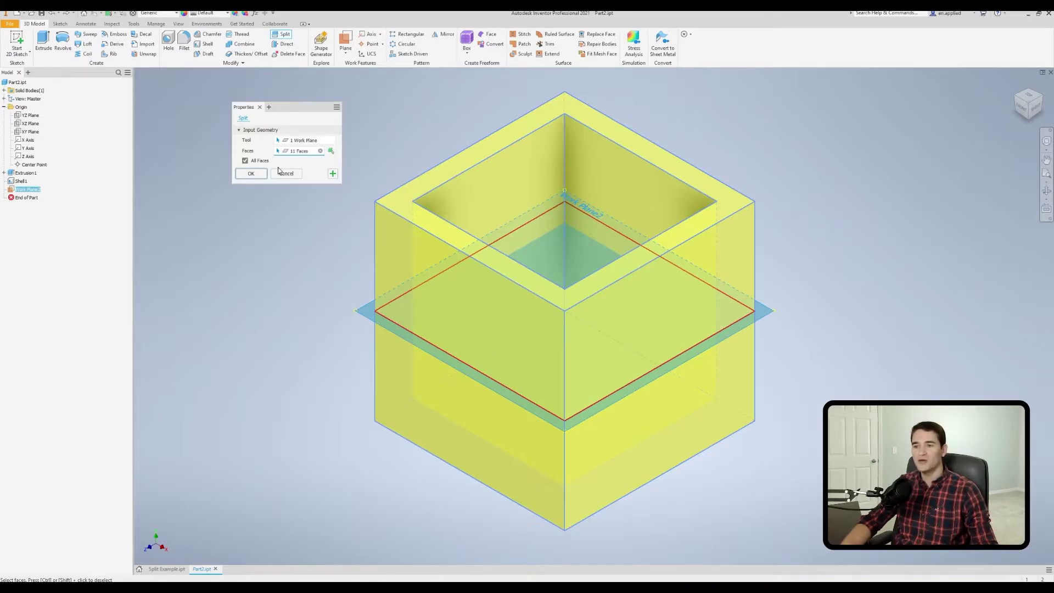
left_click(261, 176)
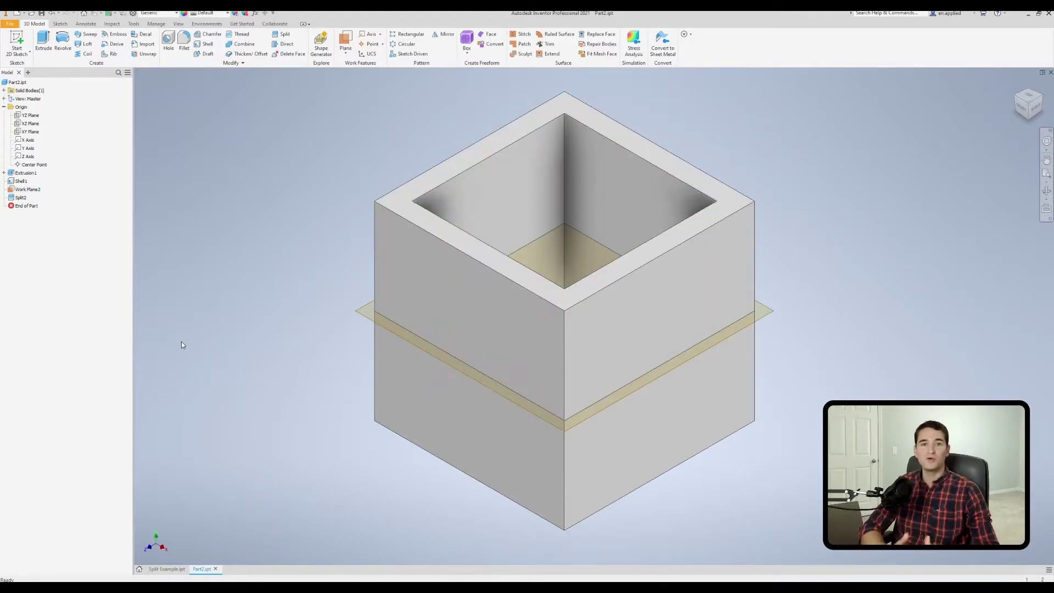
key("ctrl+z")
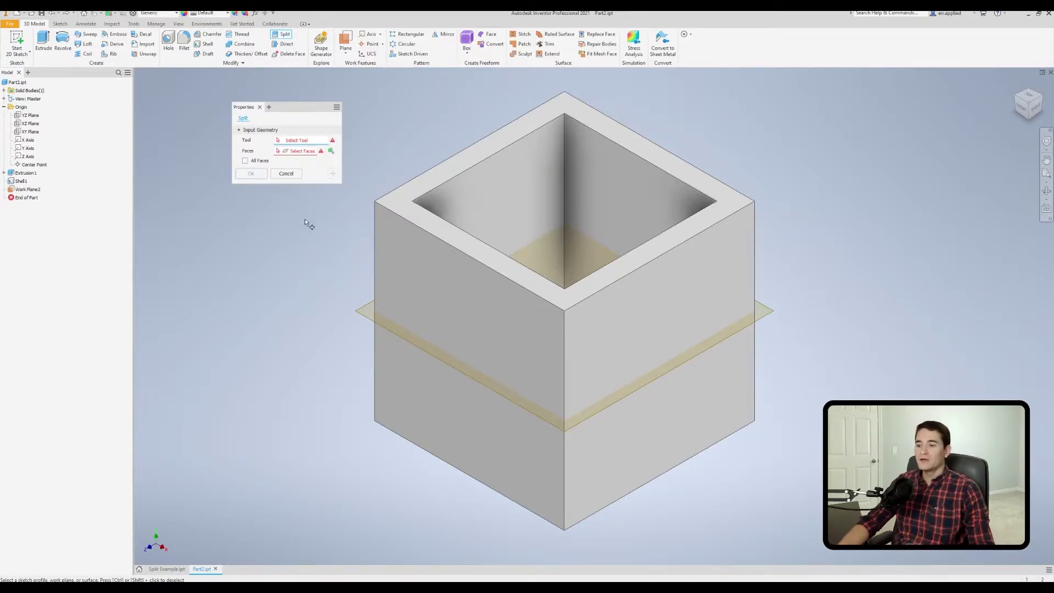
Split the box's solid body along the horizontal work plane, keeping both halves, and list the resulting solid bodies.
left_click(362, 313)
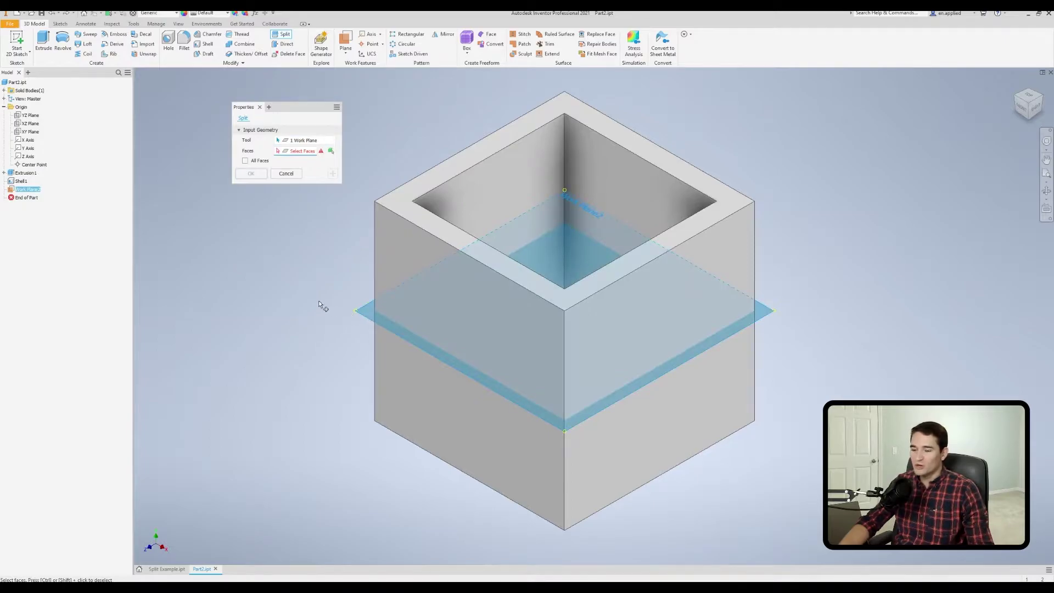
left_click(331, 152)
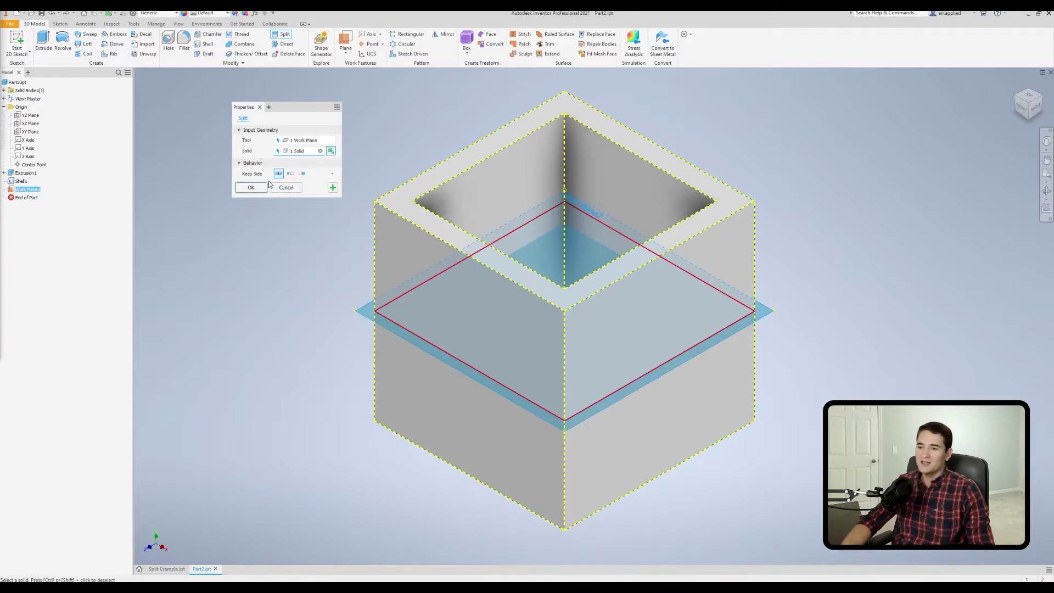
left_click(253, 189)
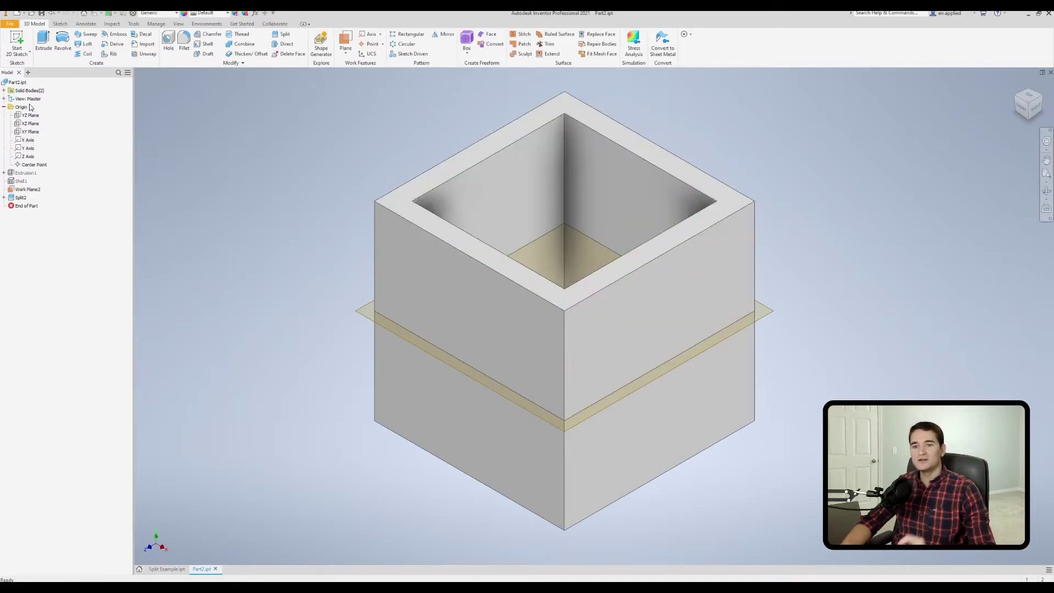
left_click(4, 91)
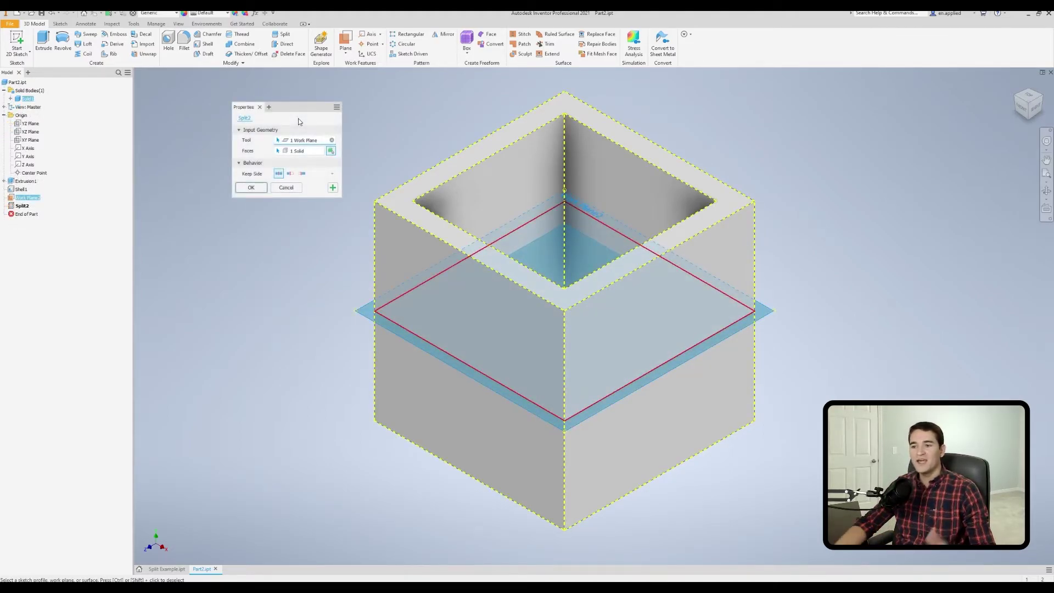
Change the solid split's Keep Side option so that only the upper half of the box is kept.
left_click(290, 173)
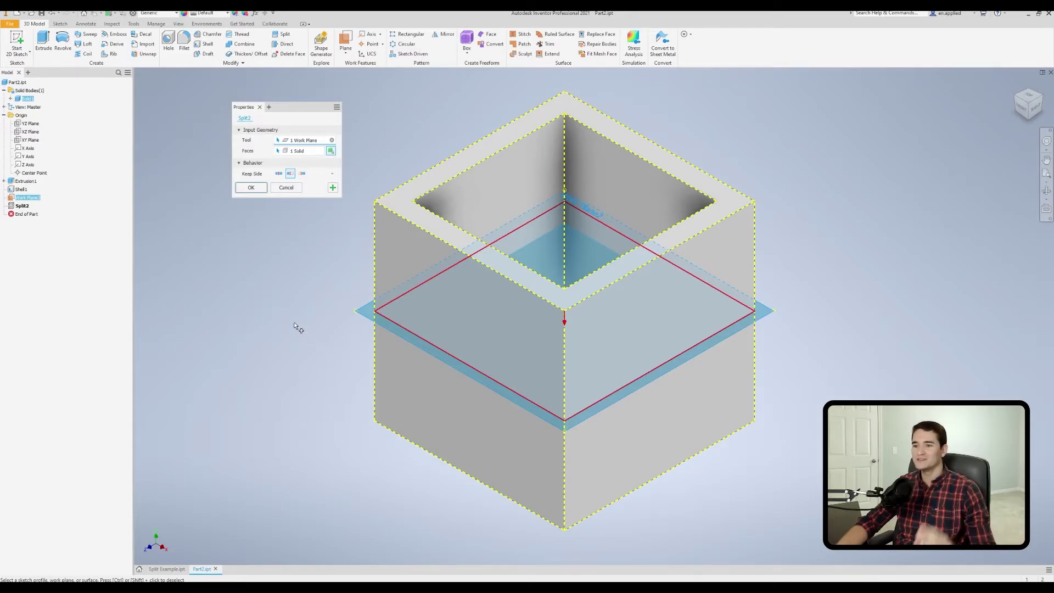
left_click(256, 188)
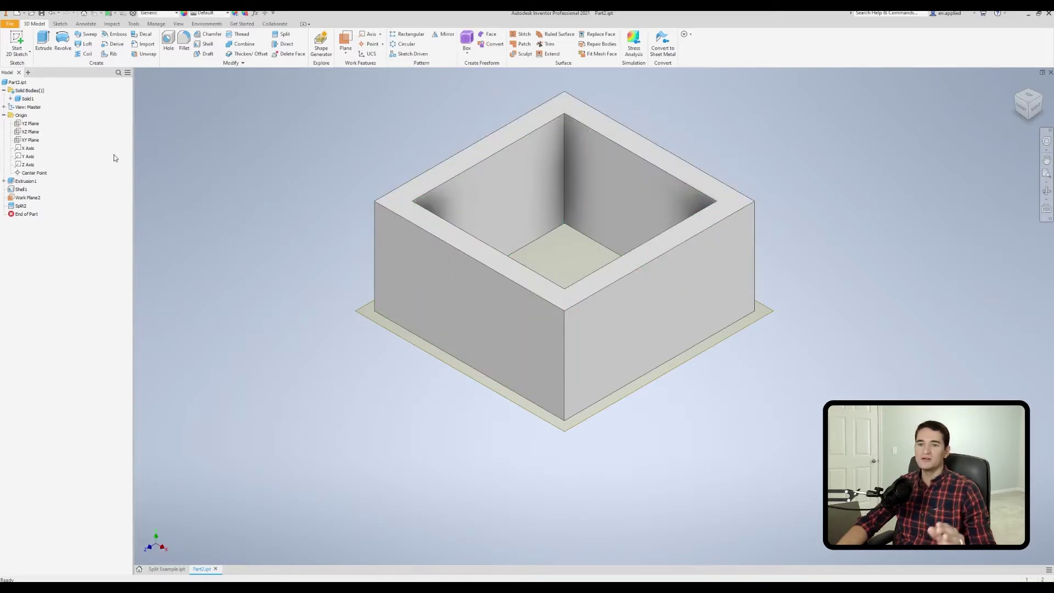
Edit the solid split and set Keep Side to Flip Side so only the lower half of the box is kept.
double_click(40, 100)
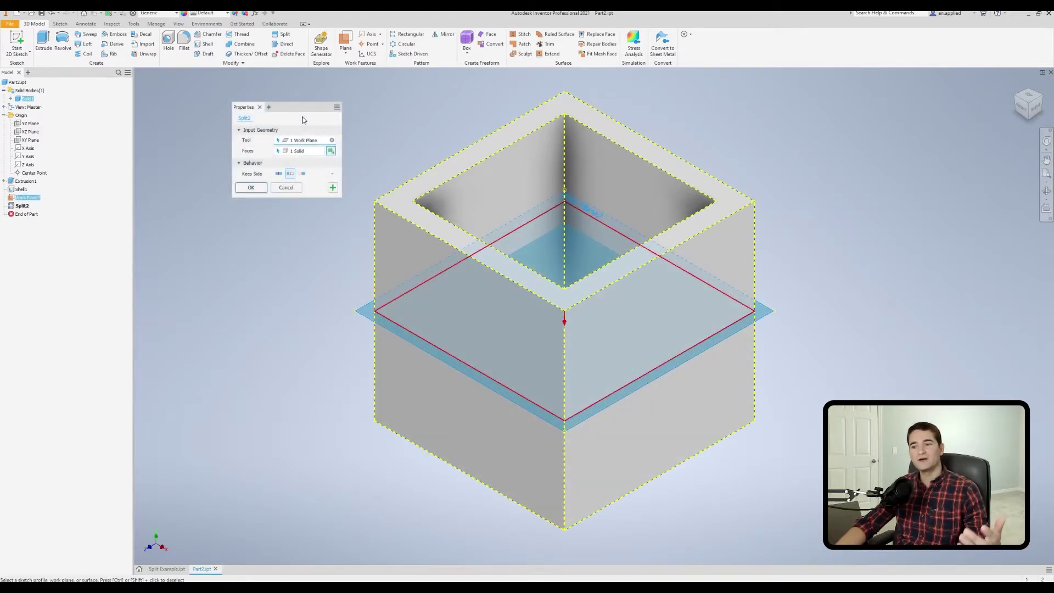
left_click(303, 174)
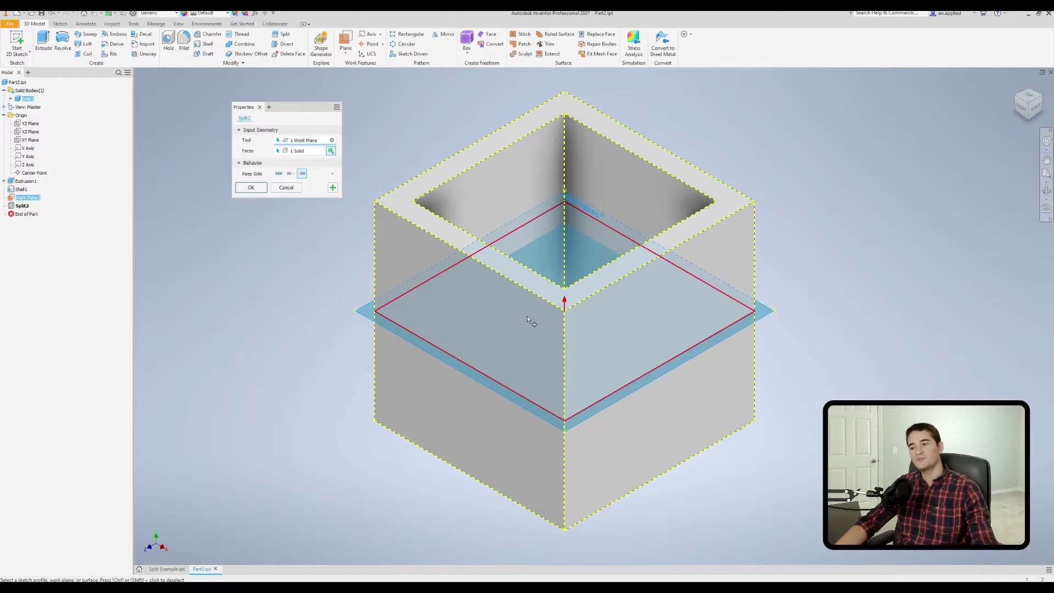
left_click(255, 190)
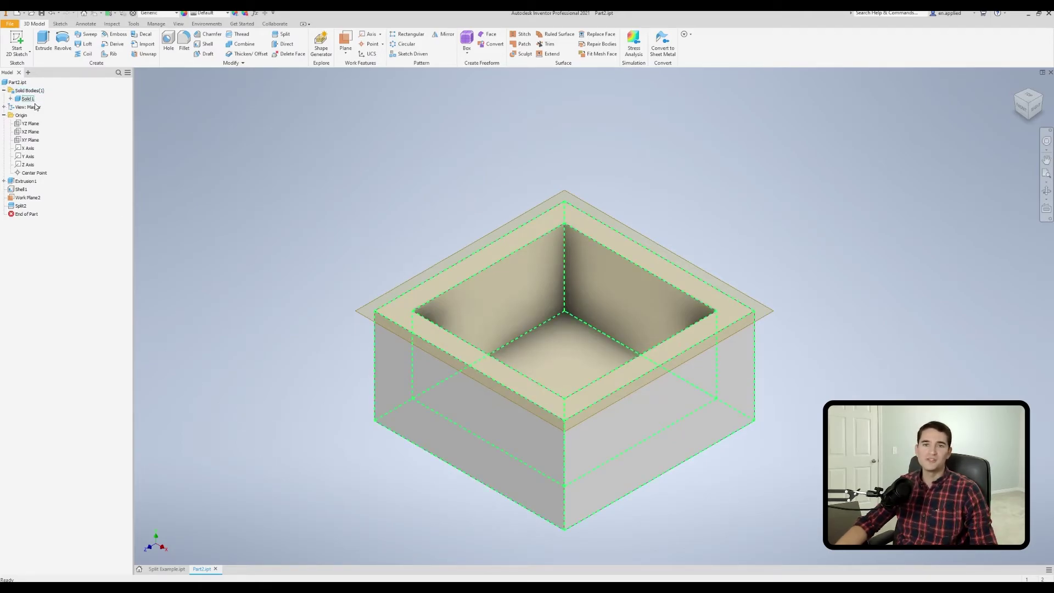
Reopen the solid split for editing and switch the Keep Side selector style to Dropdown.
double_click(21, 205)
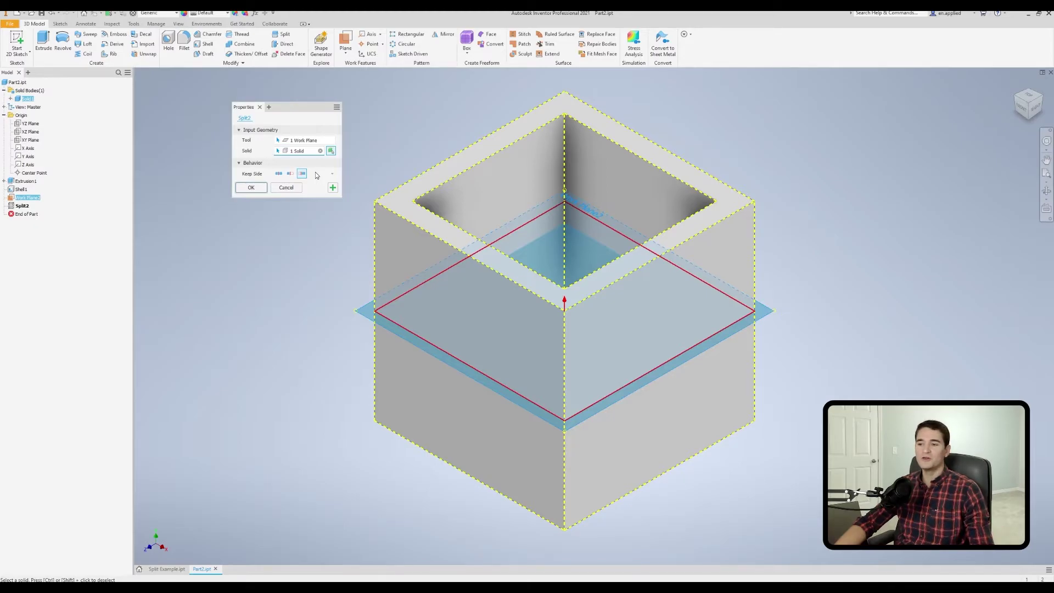
left_click(332, 175)
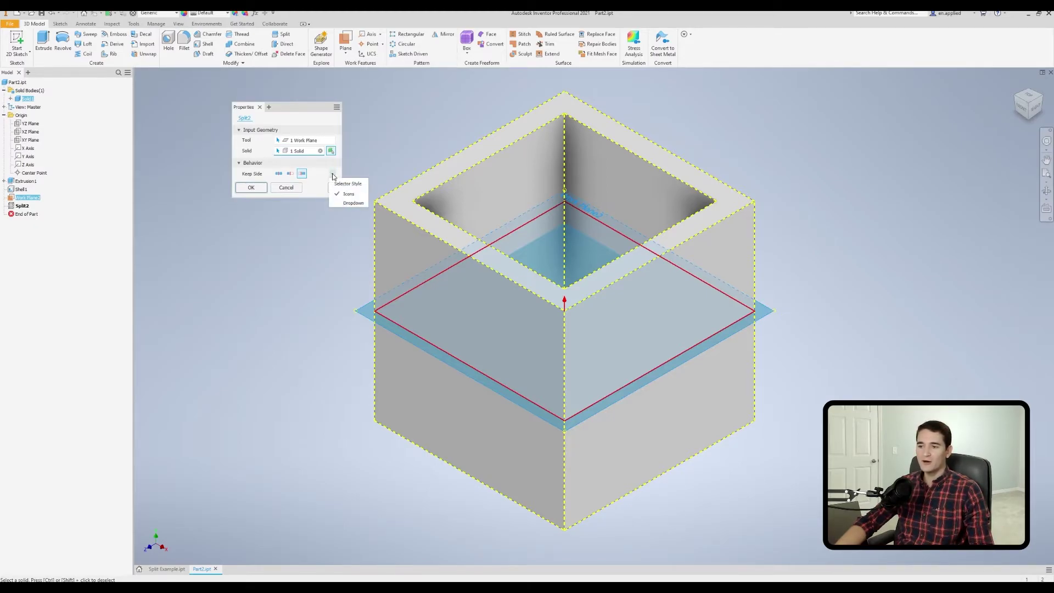
left_click(352, 204)
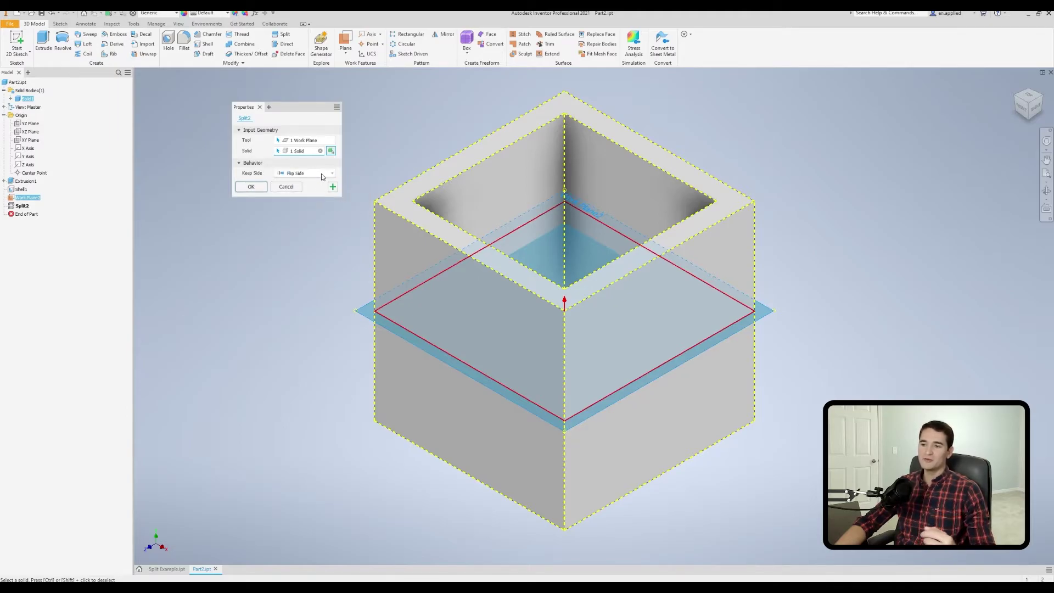
Set the Keep Side selector style to Icons, convert the solid split to a face split of the box's front-left outer face, and apply it.
left_click(321, 173)
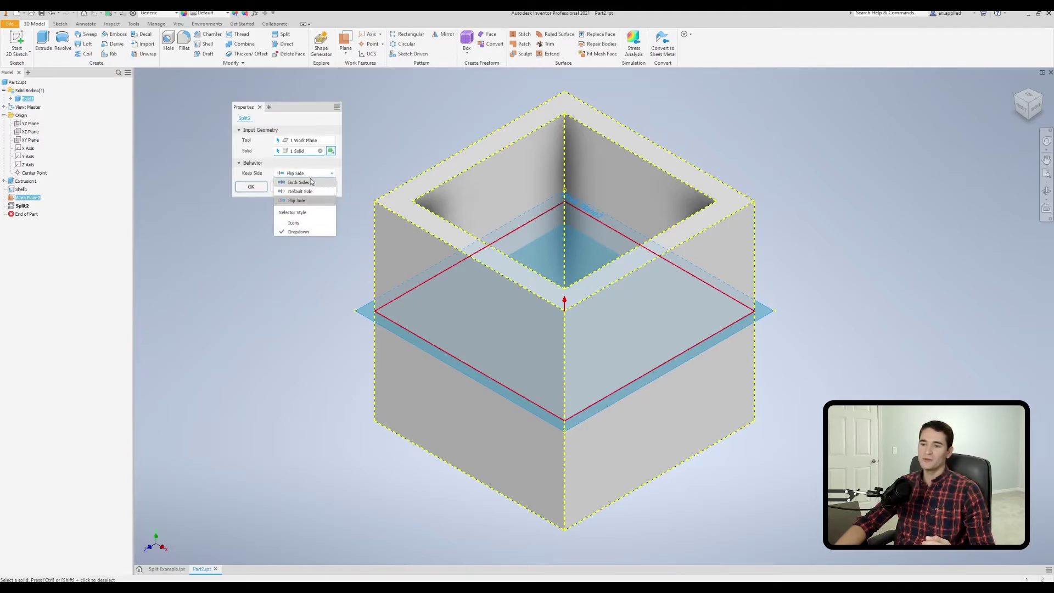
left_click(305, 223)
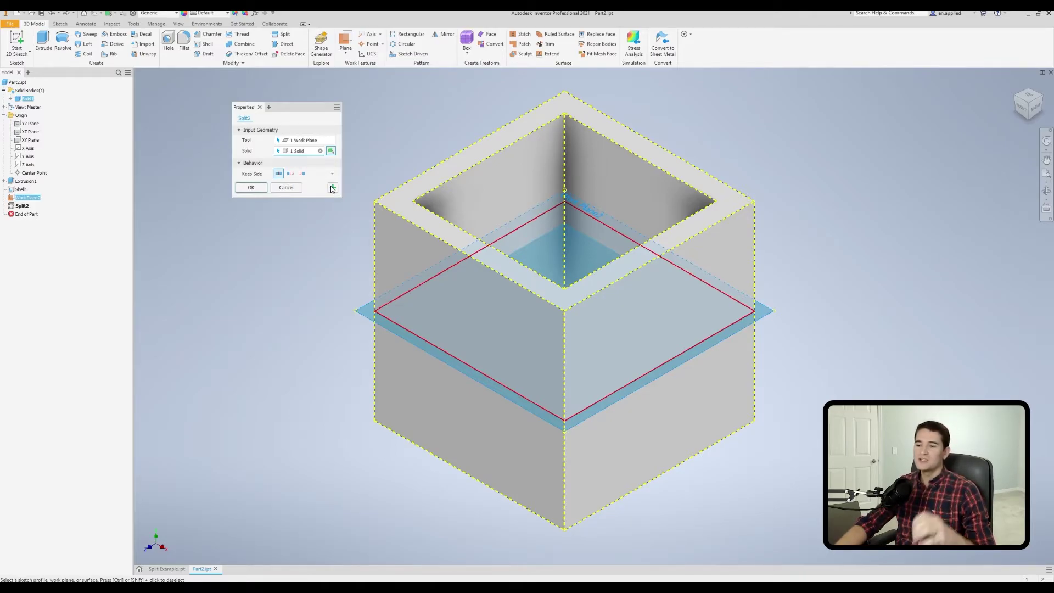
left_click(329, 151)
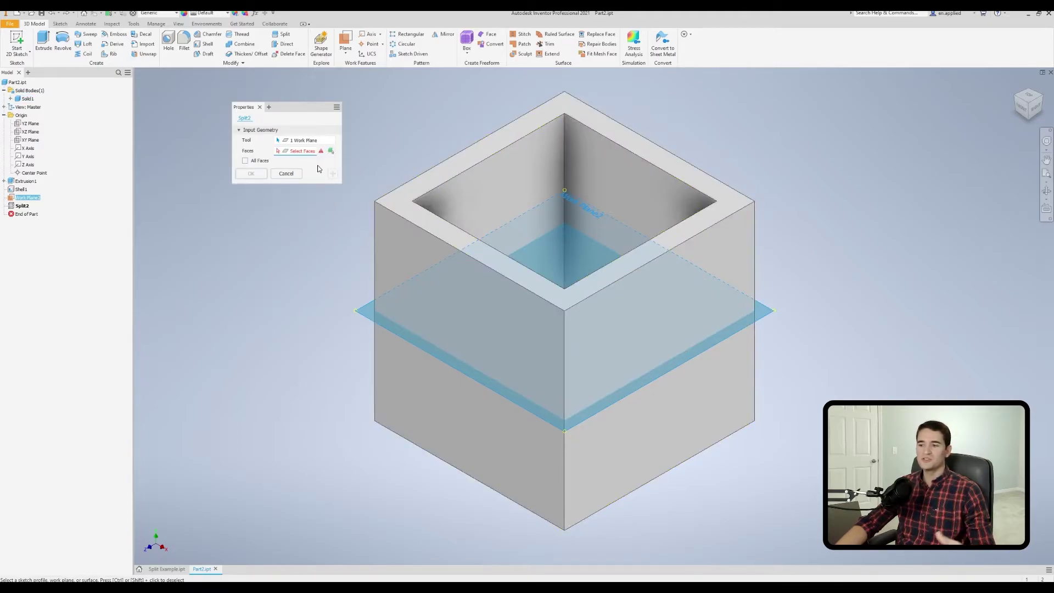
left_click(390, 245)
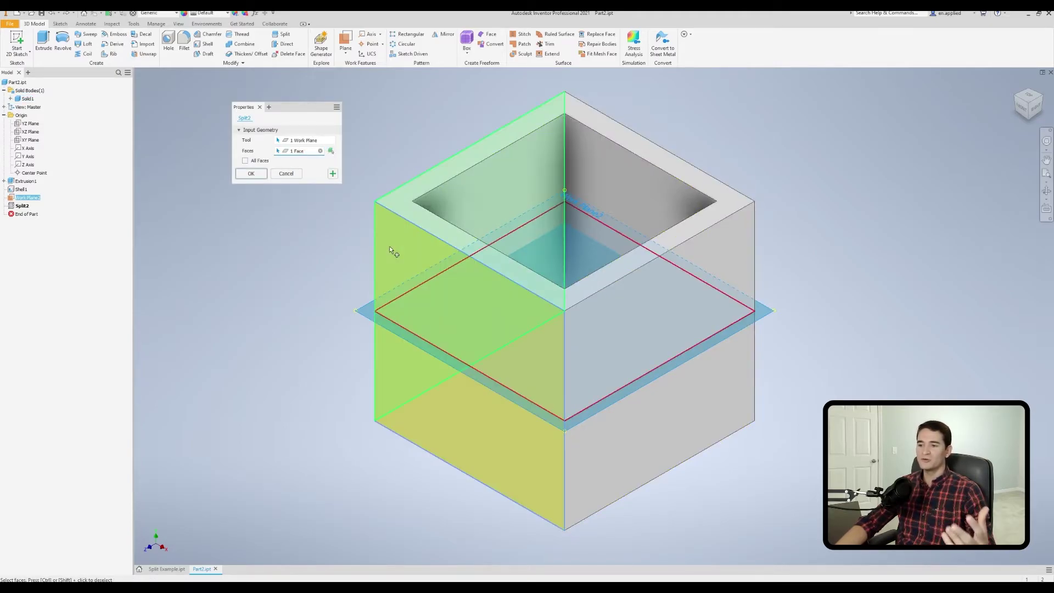
left_click(331, 174)
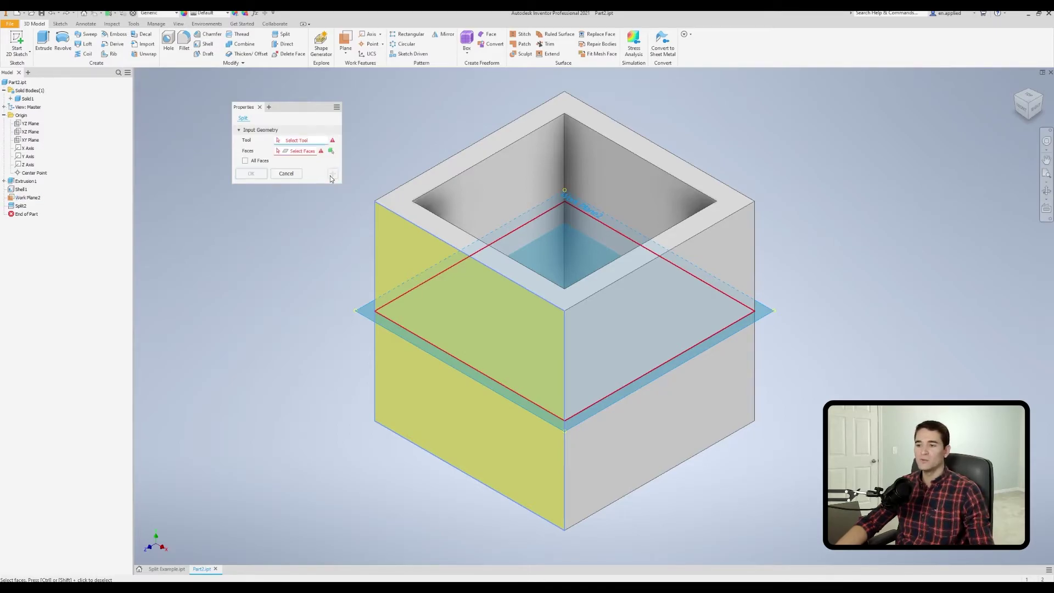
Split the inner wall face parallel to that outer face along the same work plane, and leave the Split command.
left_click(362, 317)
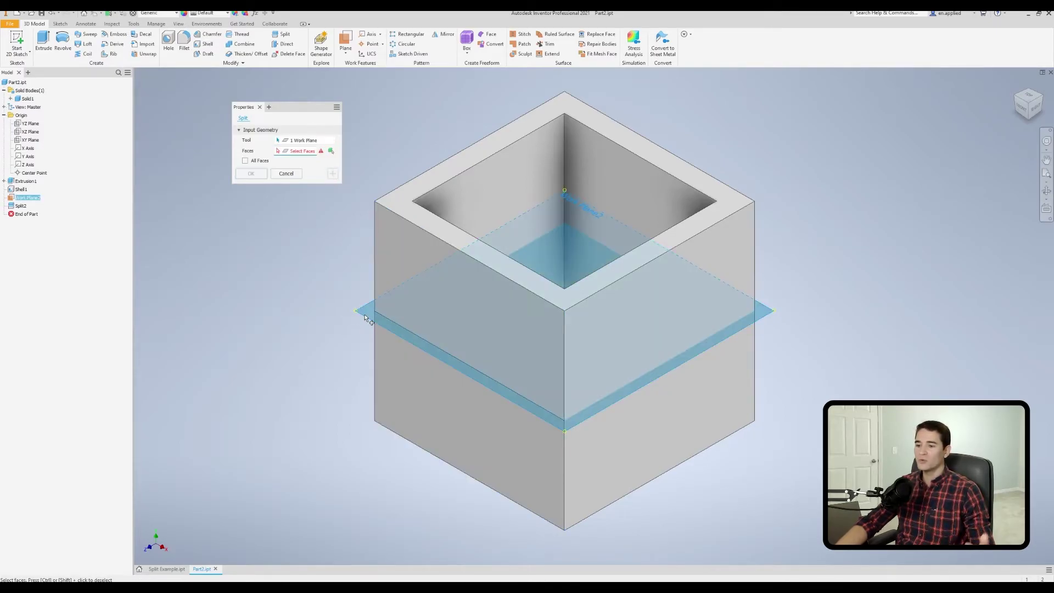
left_click(533, 169)
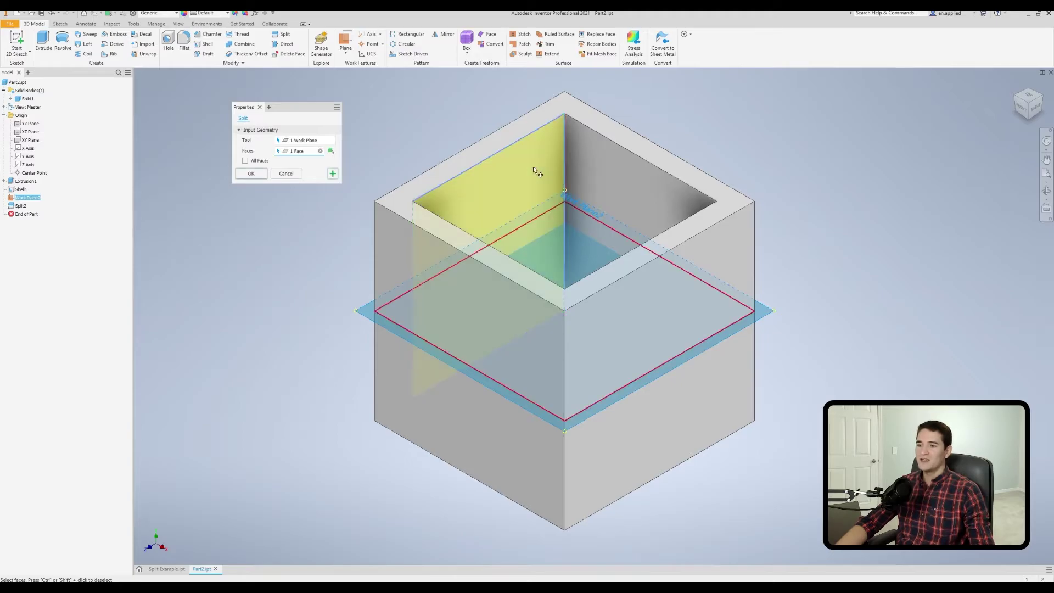
left_click(335, 175)
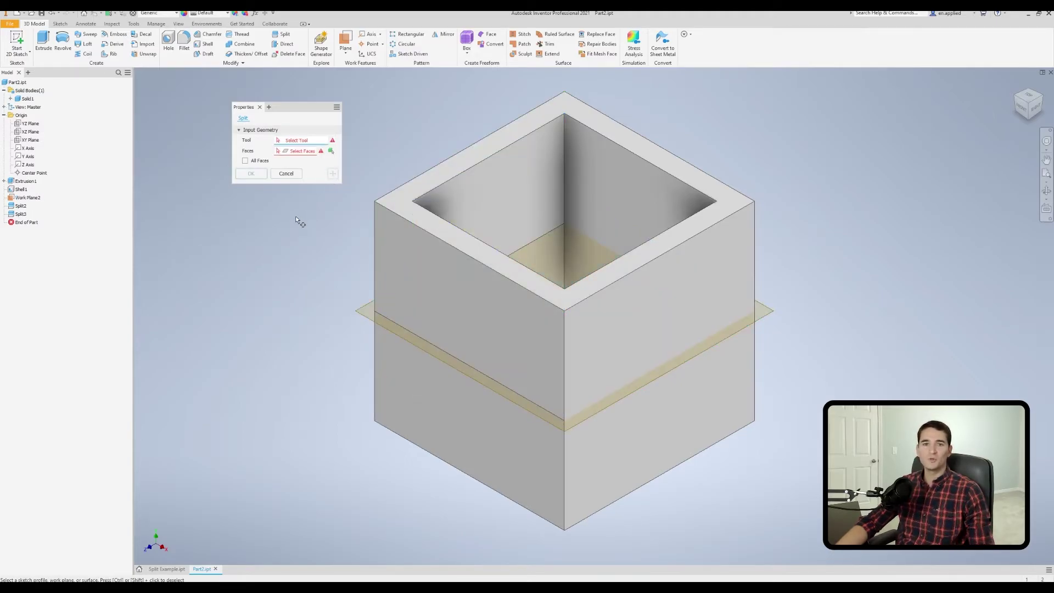
left_click(286, 173)
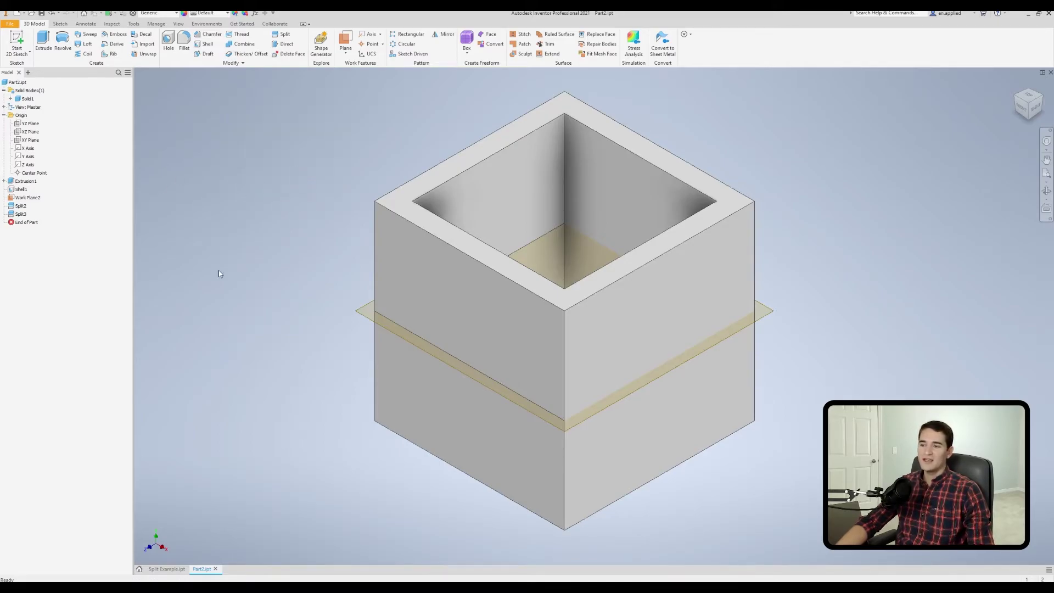
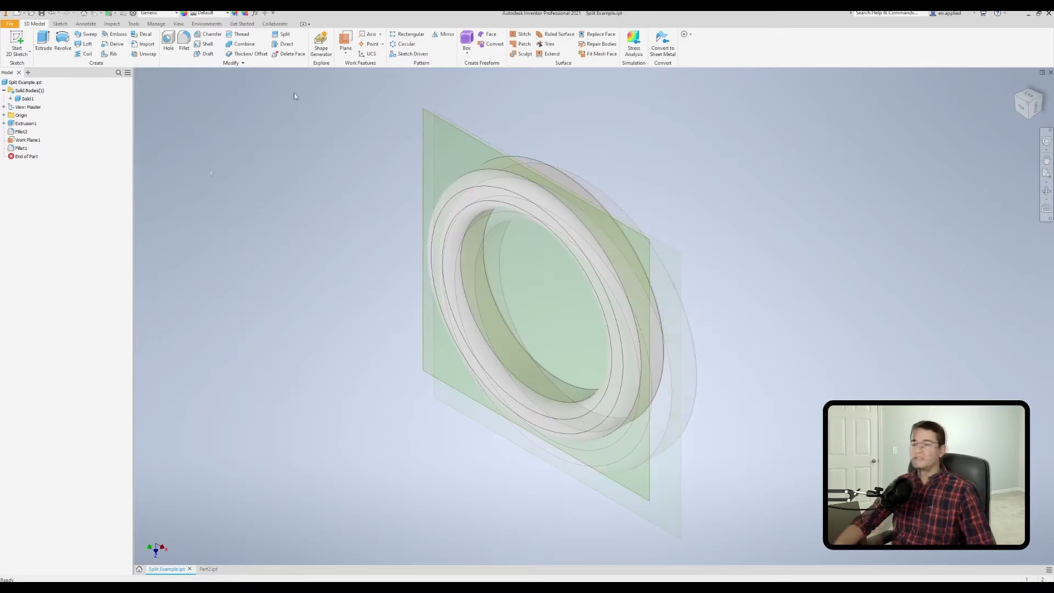
Split the ring's solid body in Split Example.ipt along its vertical work plane, keeping both sides.
left_click(285, 34)
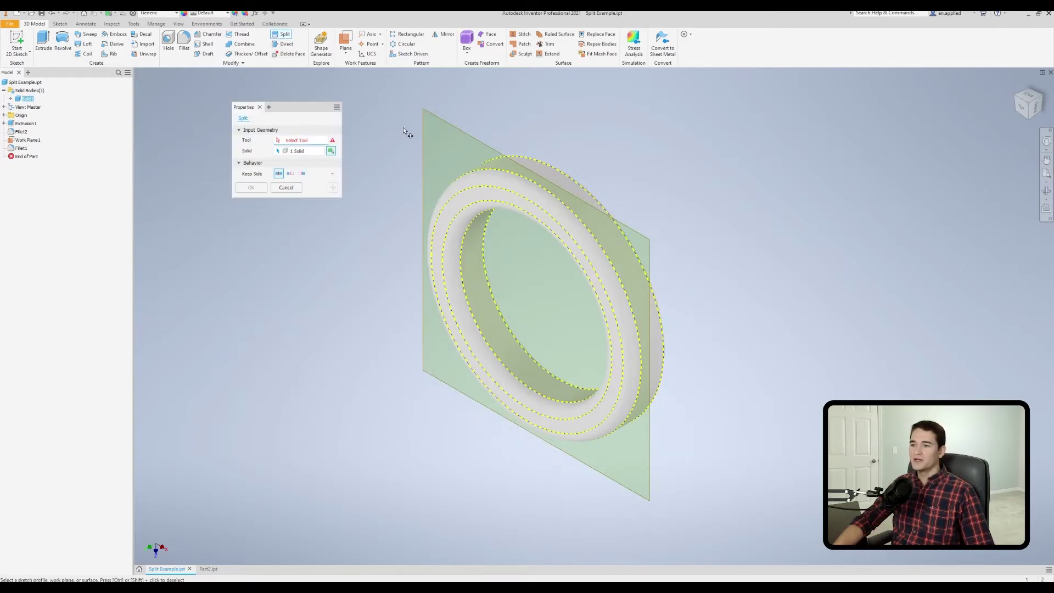
left_click(424, 132)
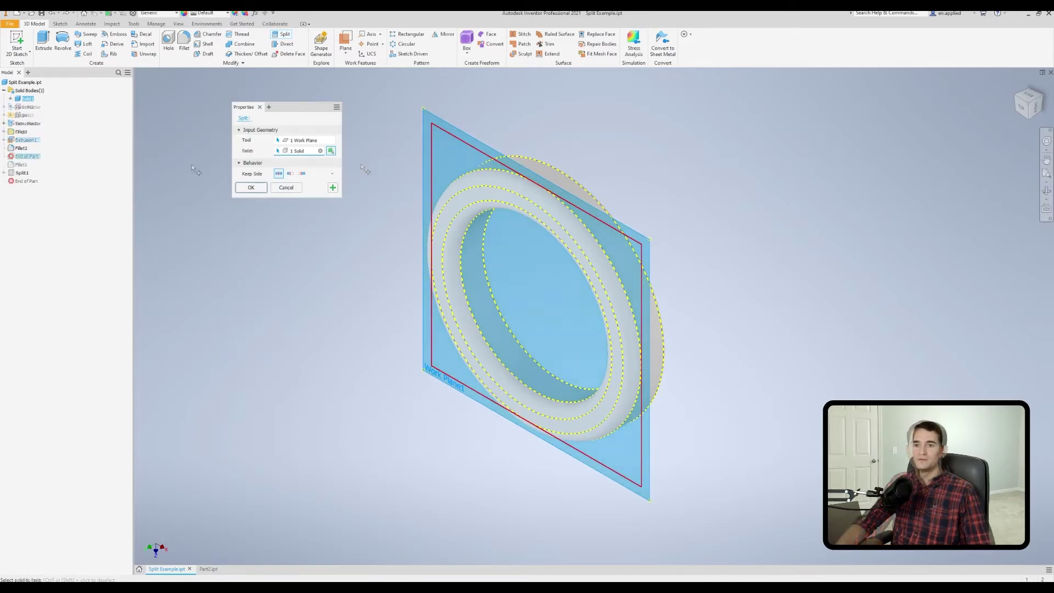
left_click(250, 188)
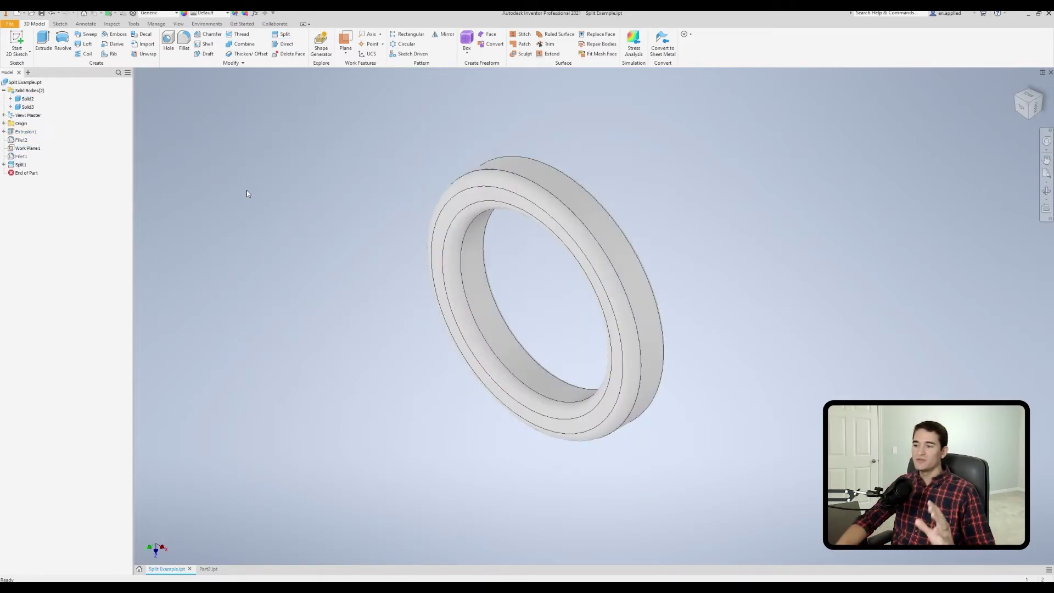
Make a new part named Rear Housing from the ring's rear solid body without placing it in a target assembly, and view it.
right_click(31, 99)
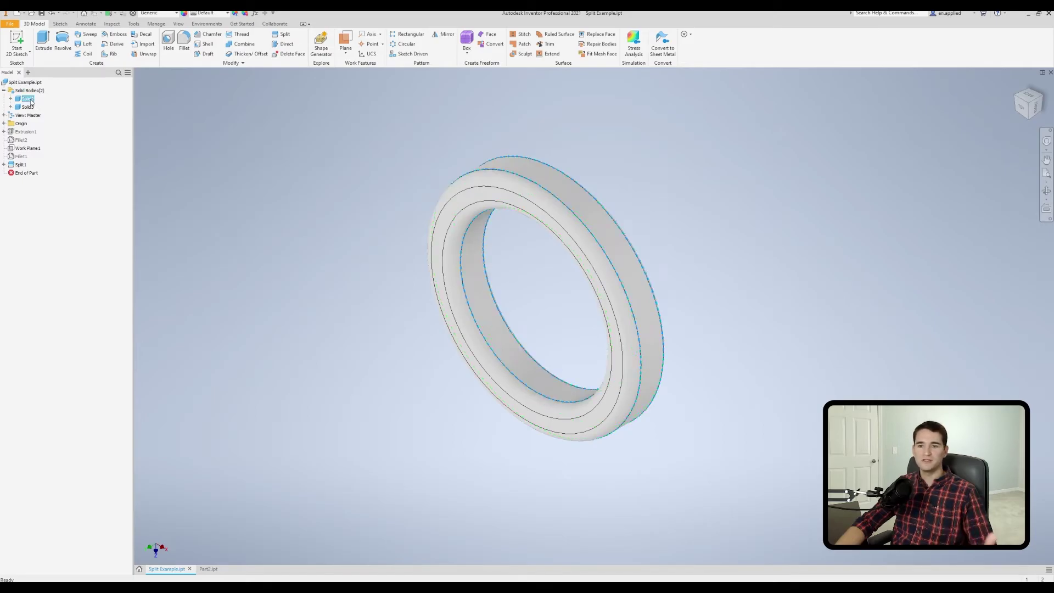
left_click(50, 122)
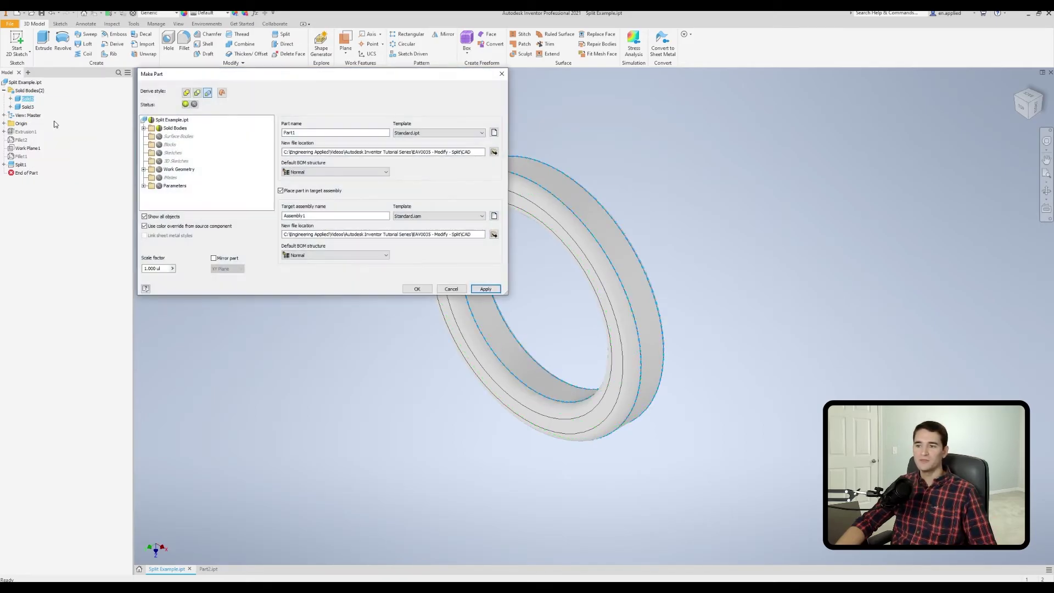
double_click(316, 132)
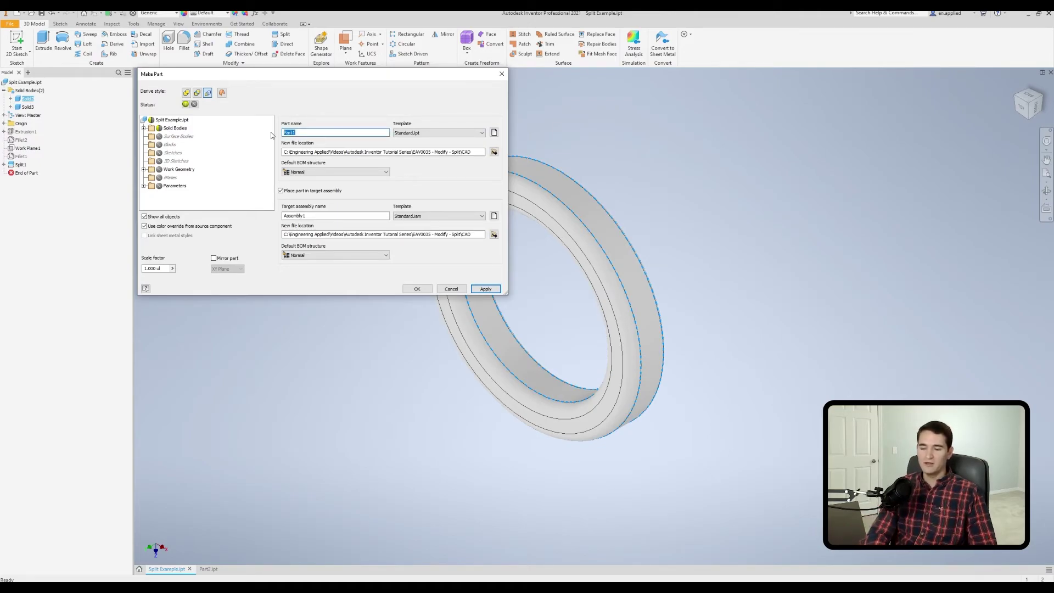
type("Rear H")
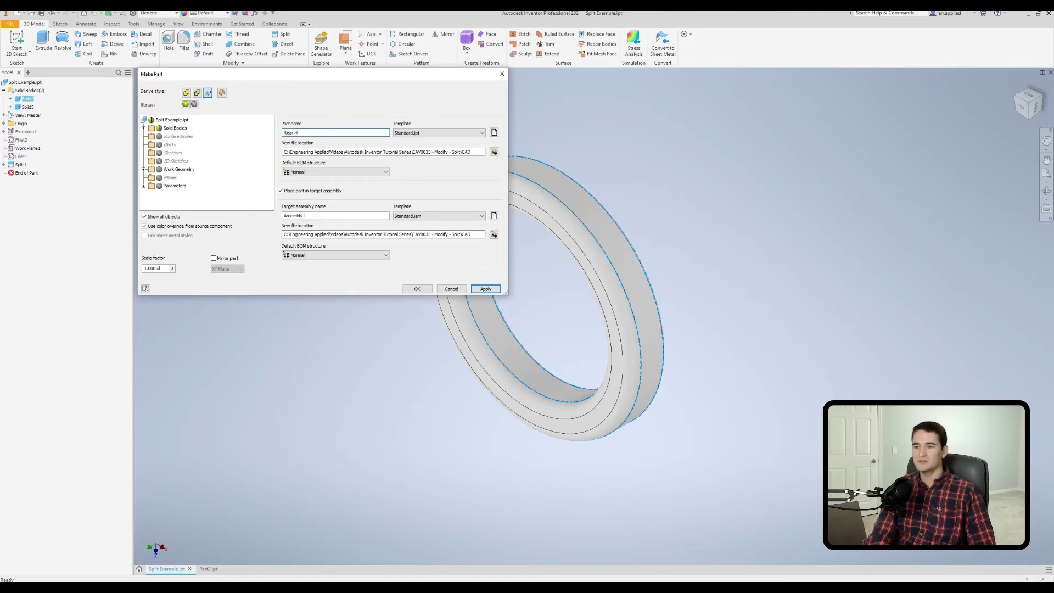
type("ousing")
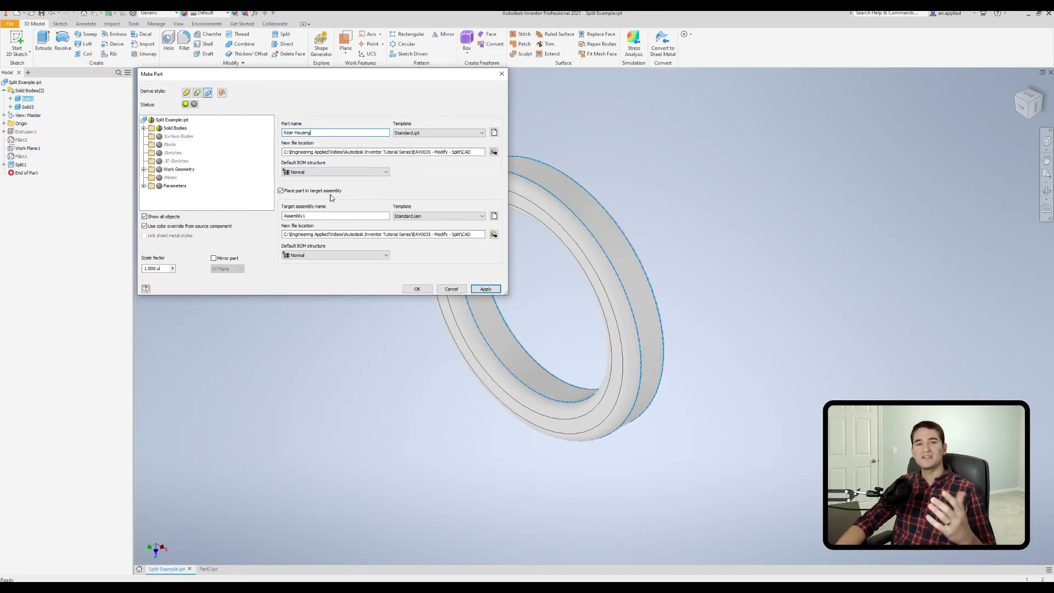
left_click(280, 191)
left_click(417, 289)
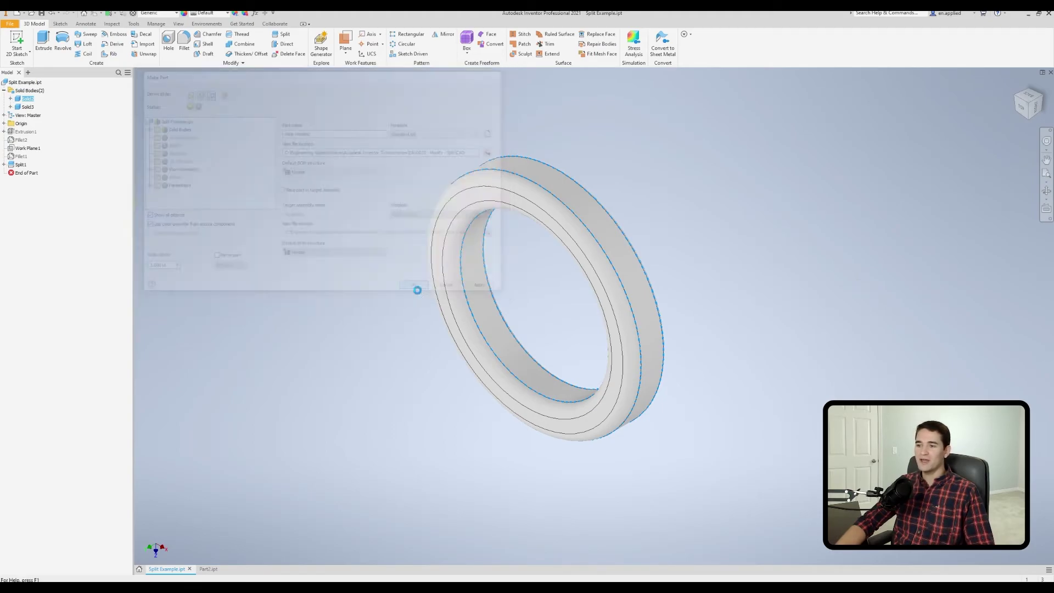
scroll(314, 245, "down", 5)
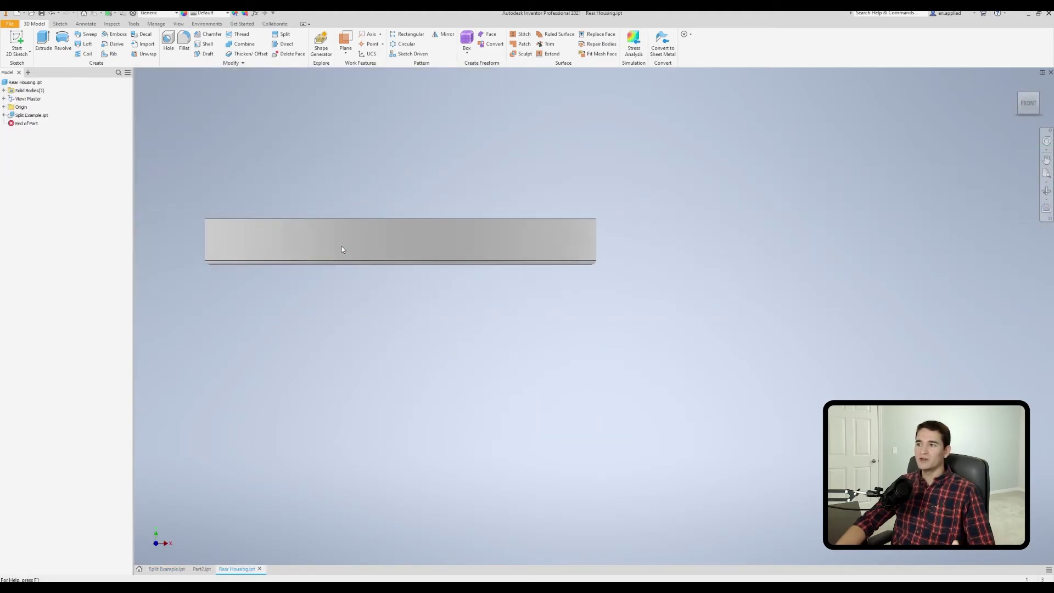
middle_click_drag(363, 243, 437, 275, "shift")
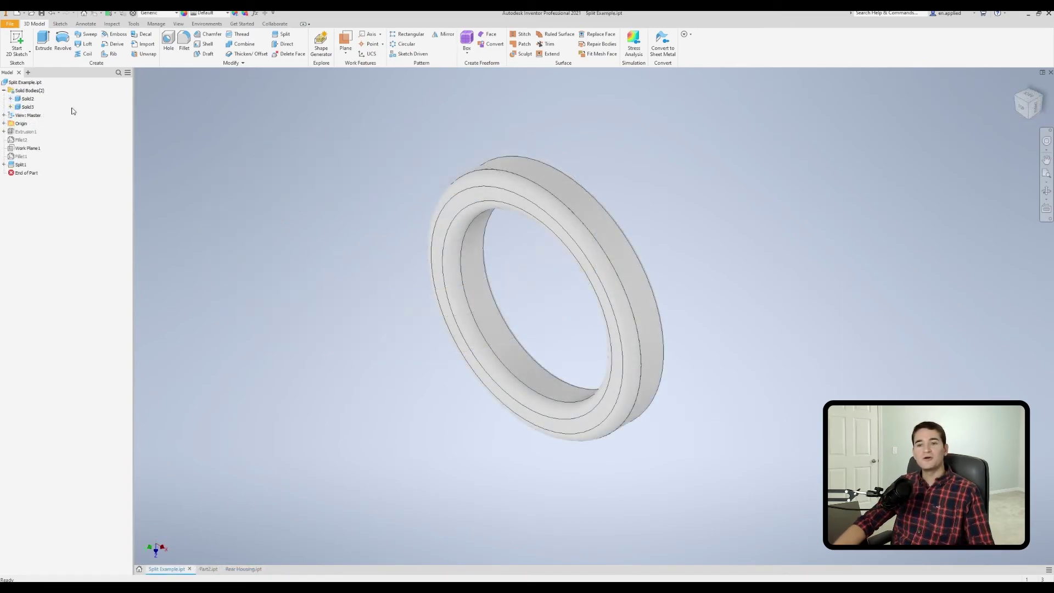
Make a new part named Lens from the ring's front rounded solid body in Split Example.ipt, without placing it in a target assembly.
right_click(35, 107)
left_click(61, 131)
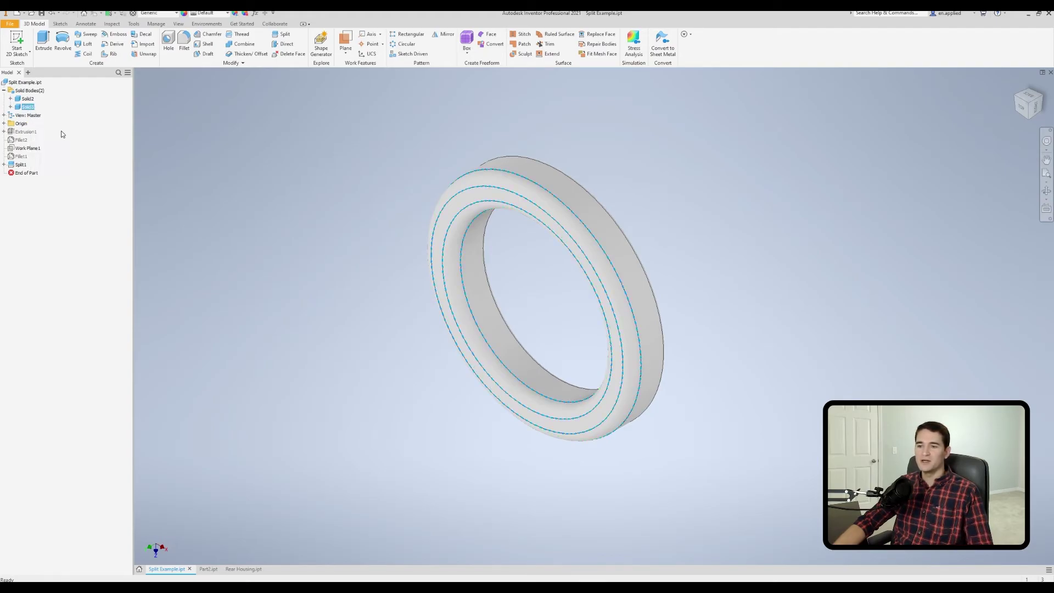
double_click(322, 135)
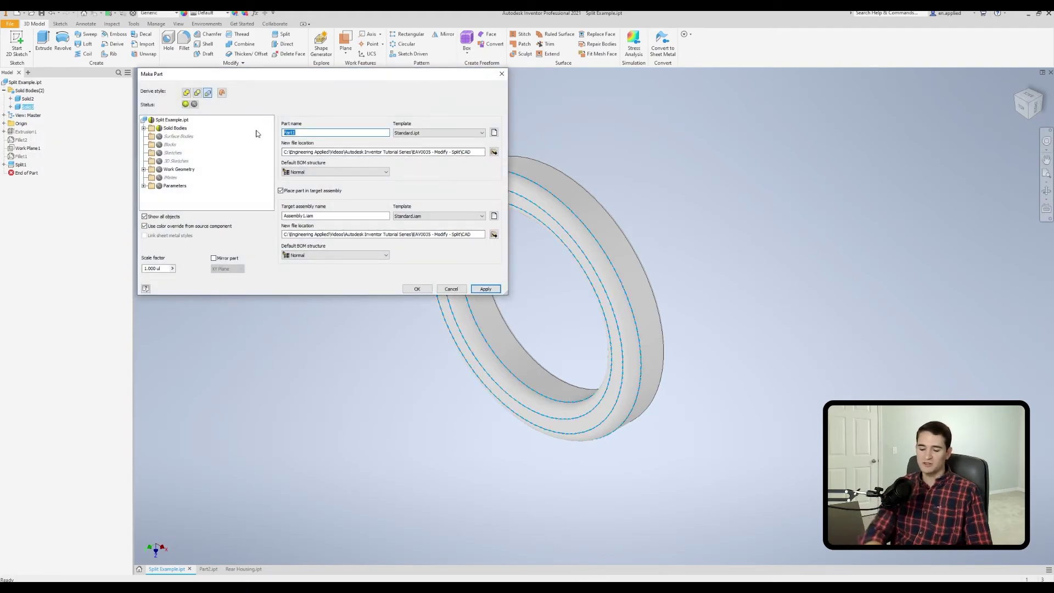
type("Lens")
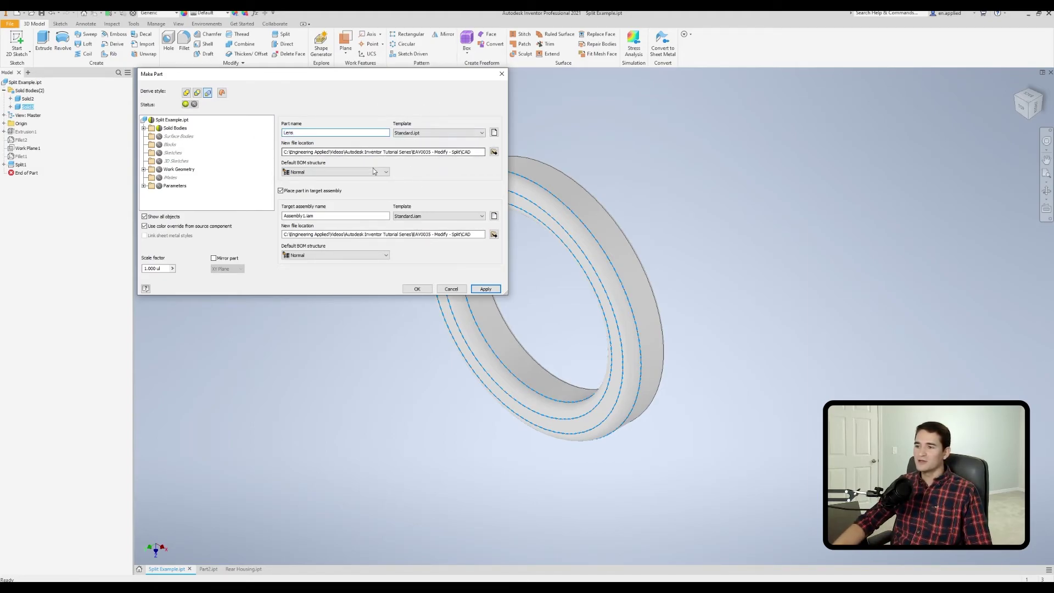
left_click(281, 191)
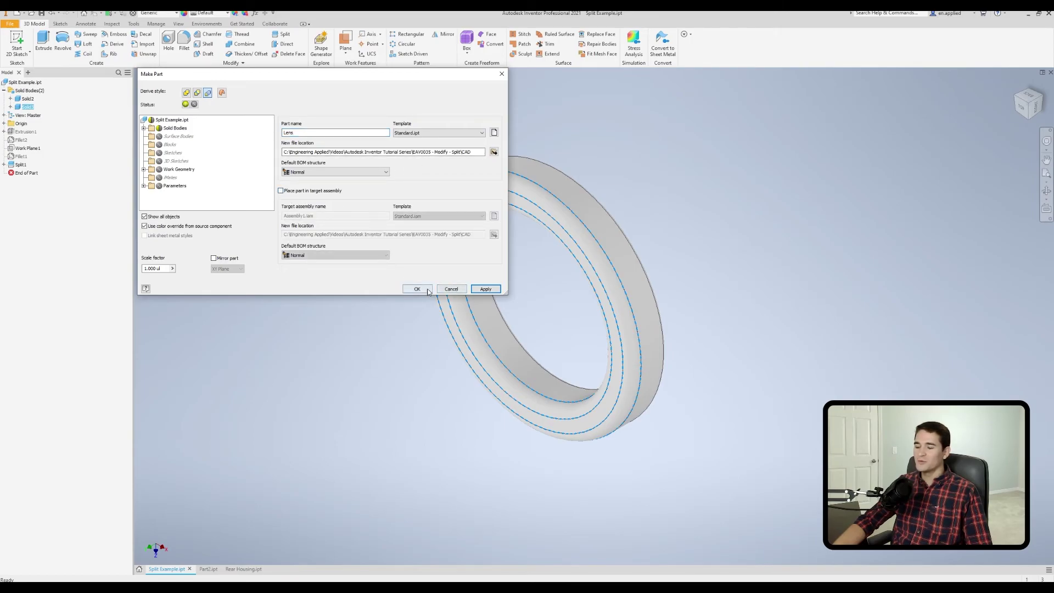
left_click(426, 289)
Inspect the Lens part from an angle and save it together with its dependent Split Example.ipt.
scroll(411, 278, "down", 3)
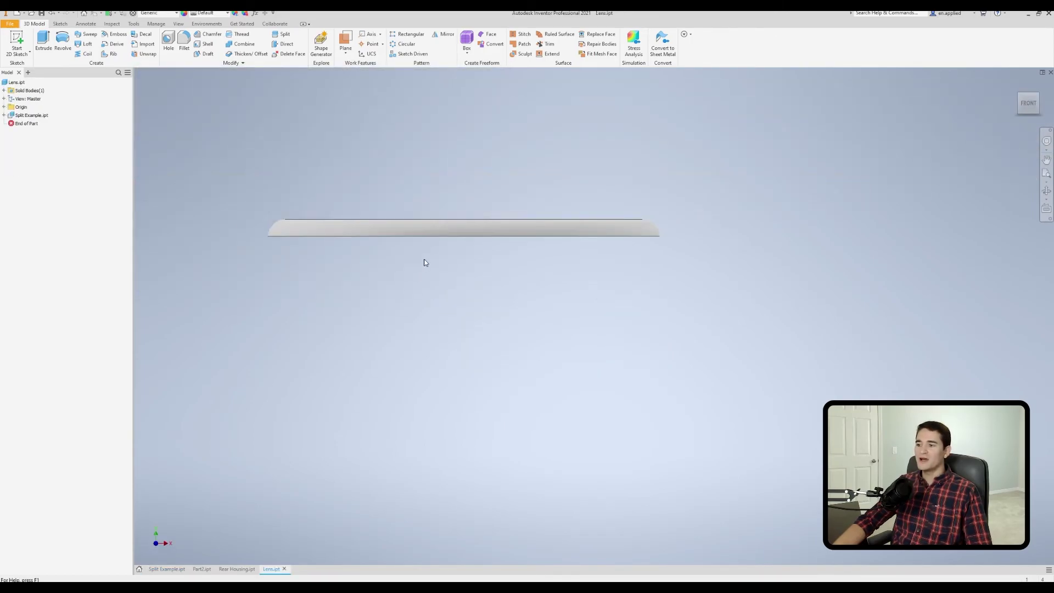
key("F4")
left_click_drag(501, 245, 433, 254)
scroll(426, 249, "down", 2)
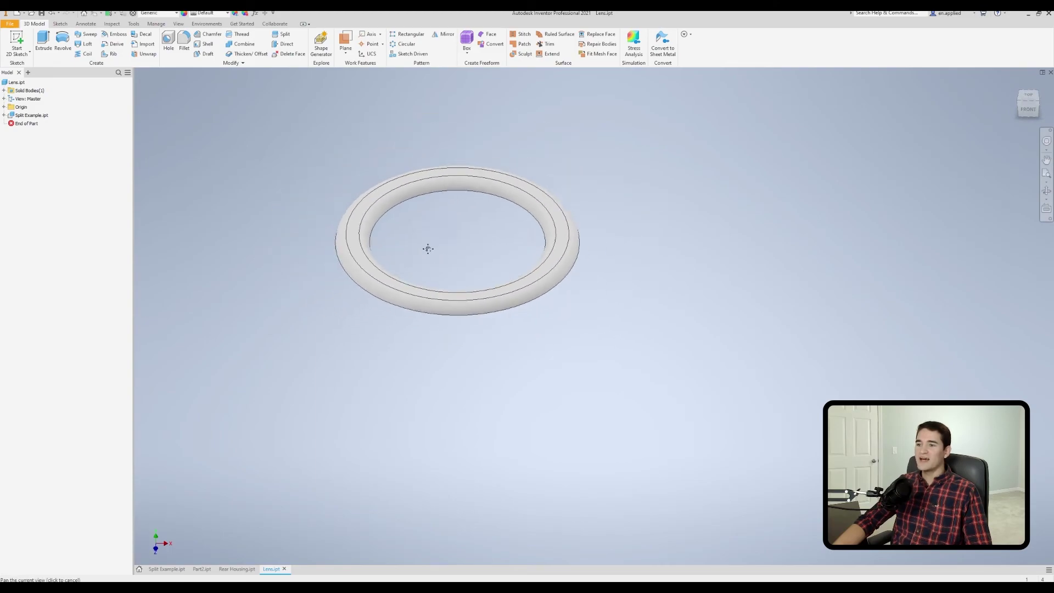
key("Escape")
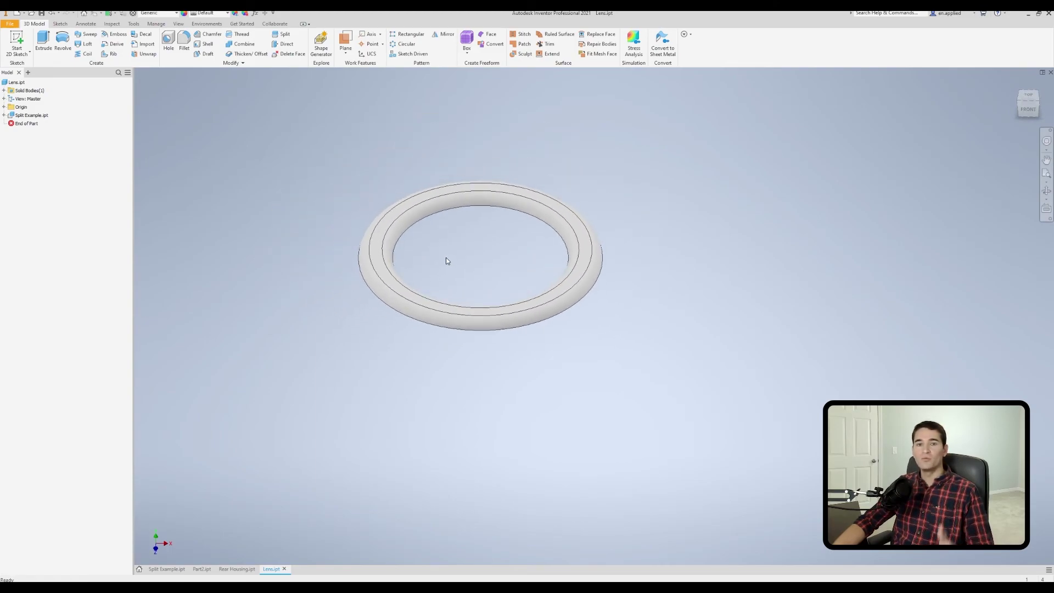
left_click(41, 13)
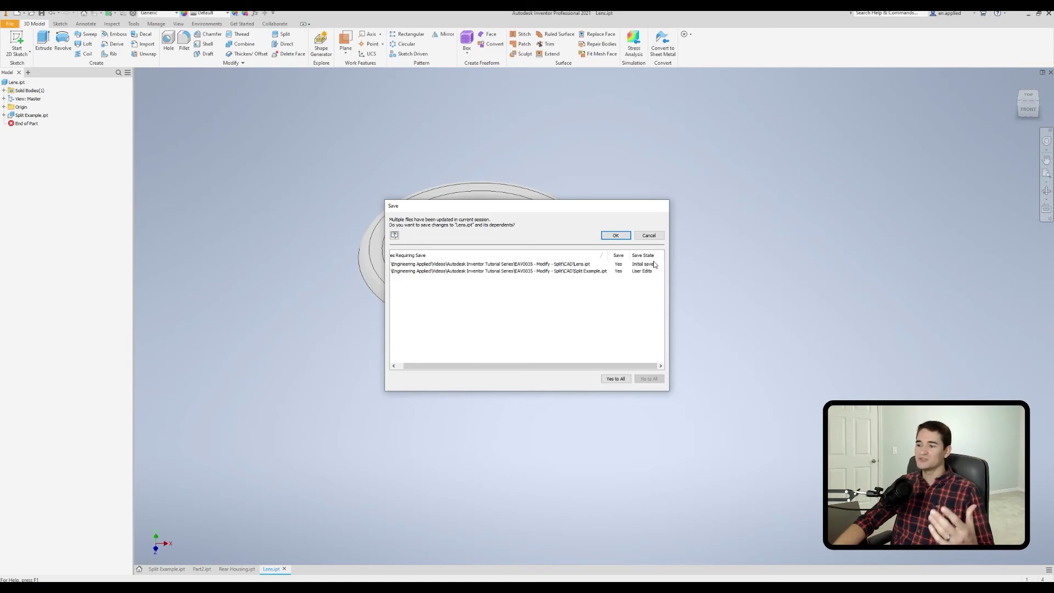
left_click(616, 235)
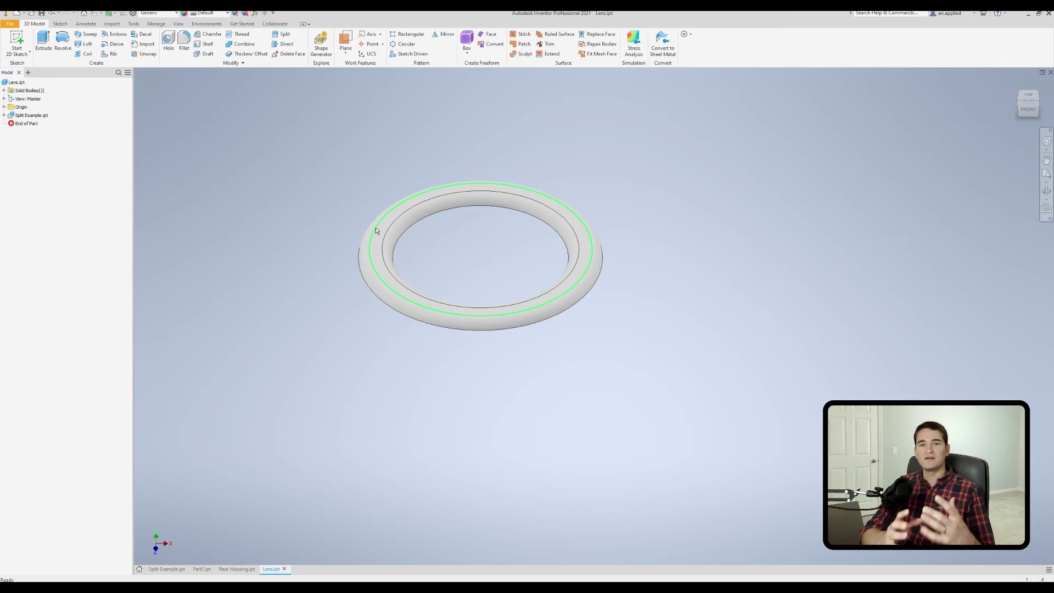
mouse_move(378, 239)
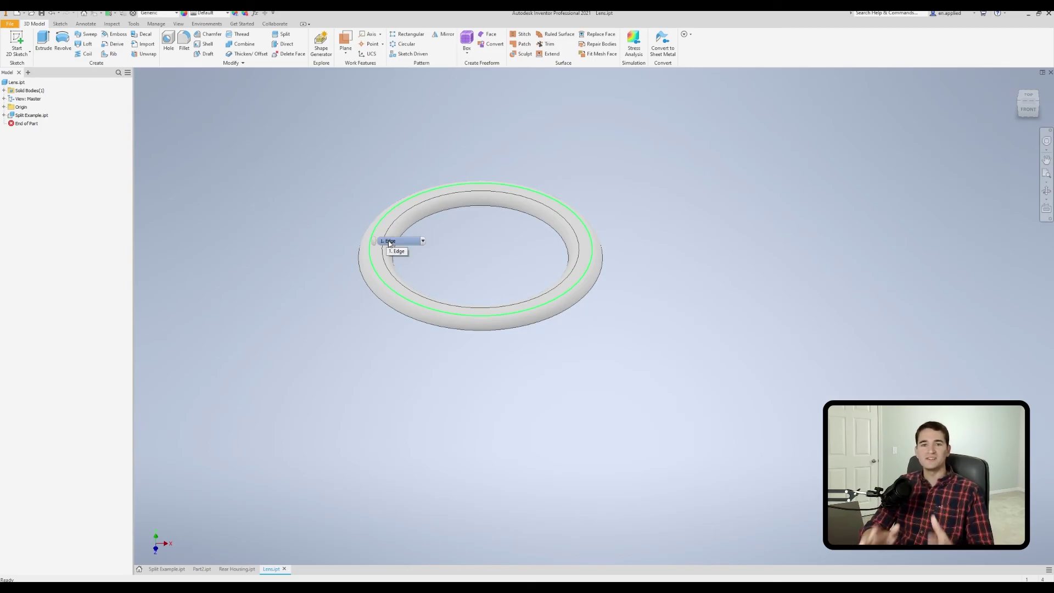